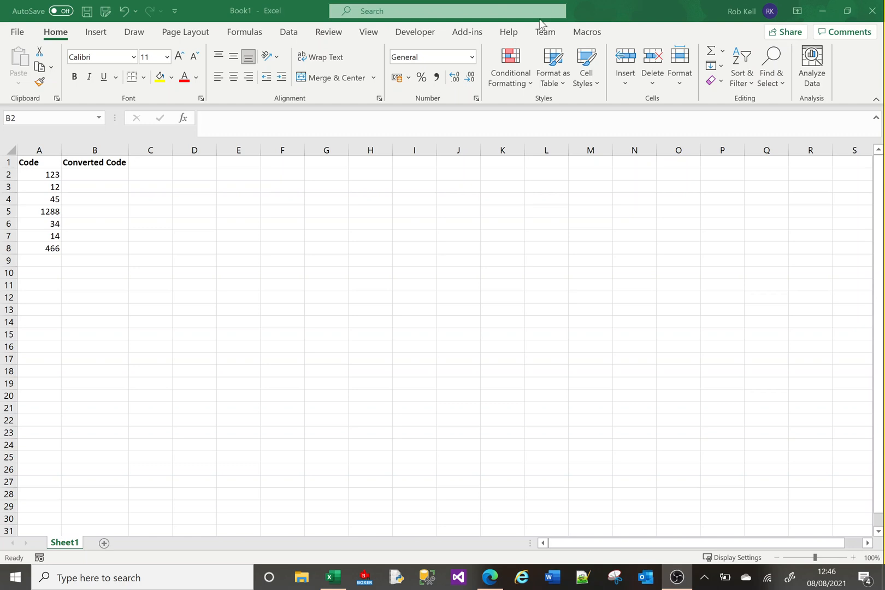
Enter a formula in B2 that joins the prefix to the code: =CONCAT("ABC",A2)
click(116, 197)
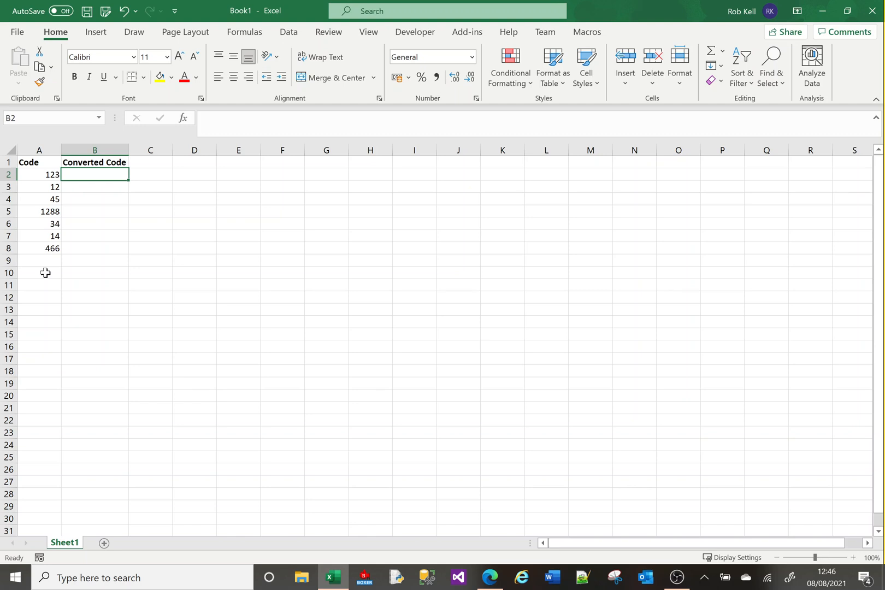
text(=concat)
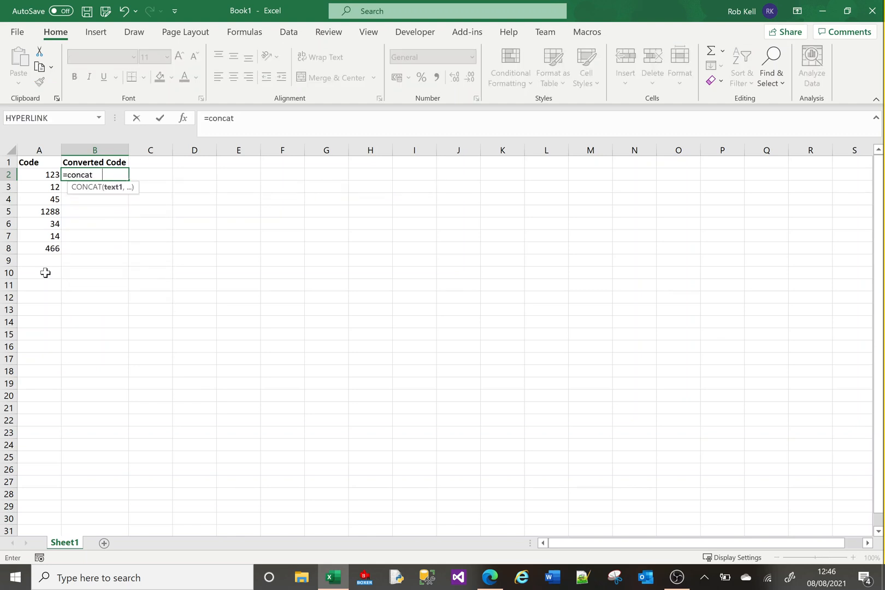
text(()
key(BackSpace)
text(("ABC")
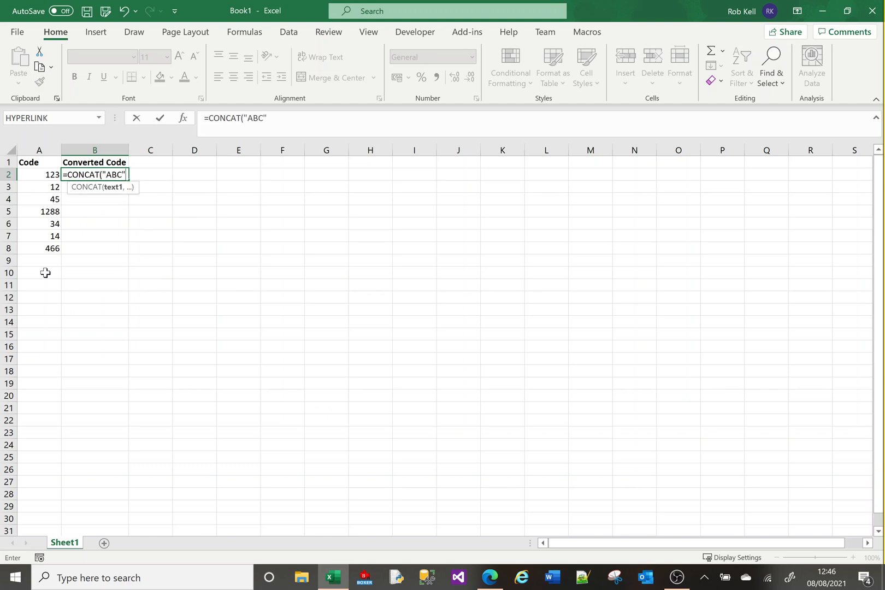
text(,)
key(Left)
key(Return)
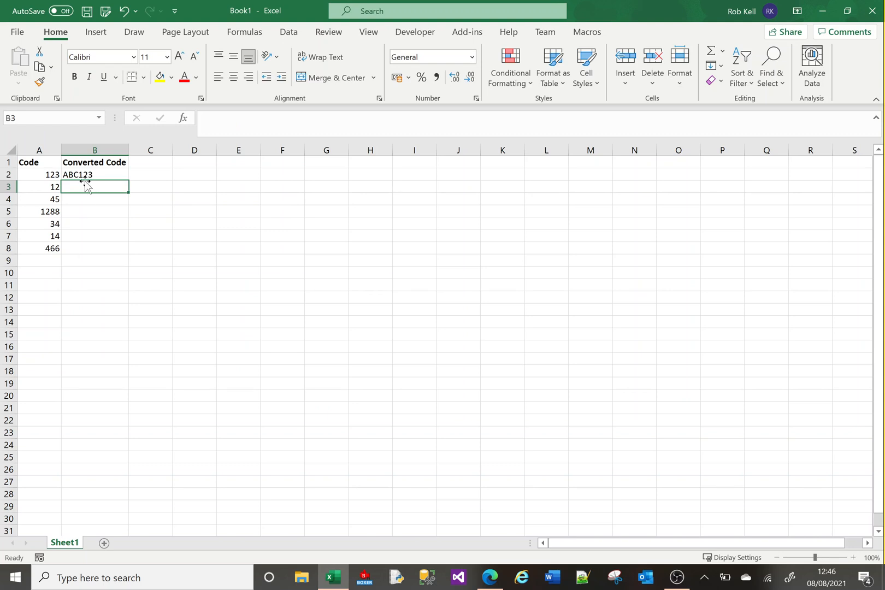
Extend the B2 formula with six padding zeros before the code: =CONCAT("ABC",CONCAT("000000",A2))
click(25, 174)
click(82, 174)
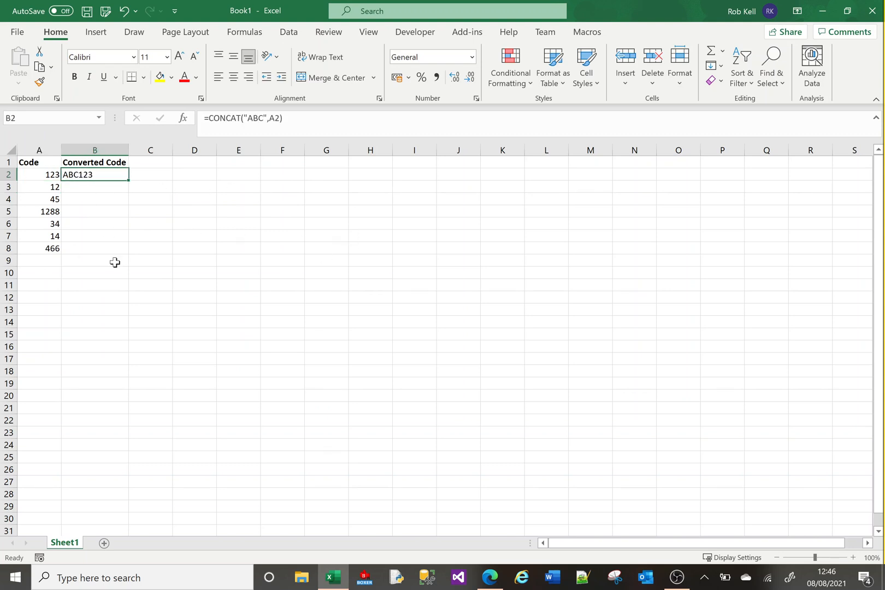
click(271, 119)
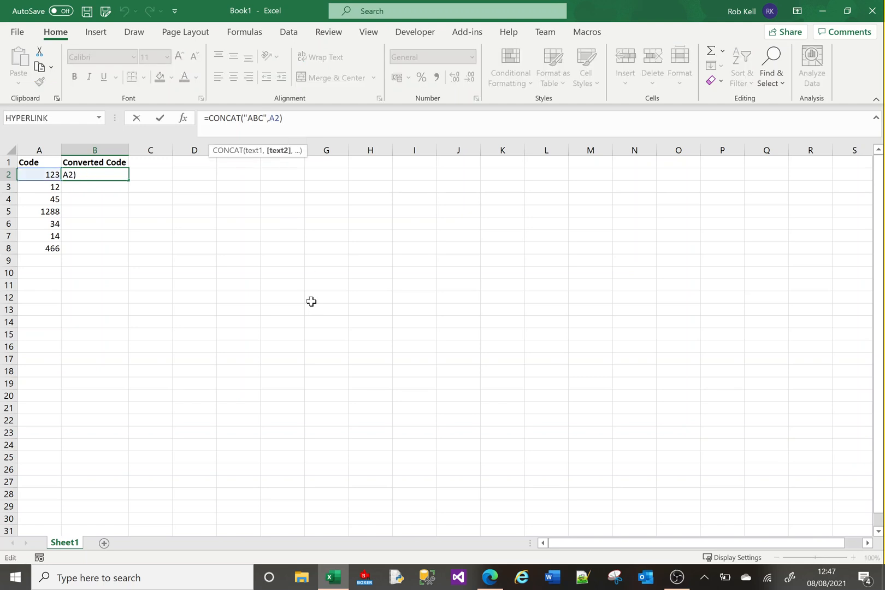
text(CONAC)
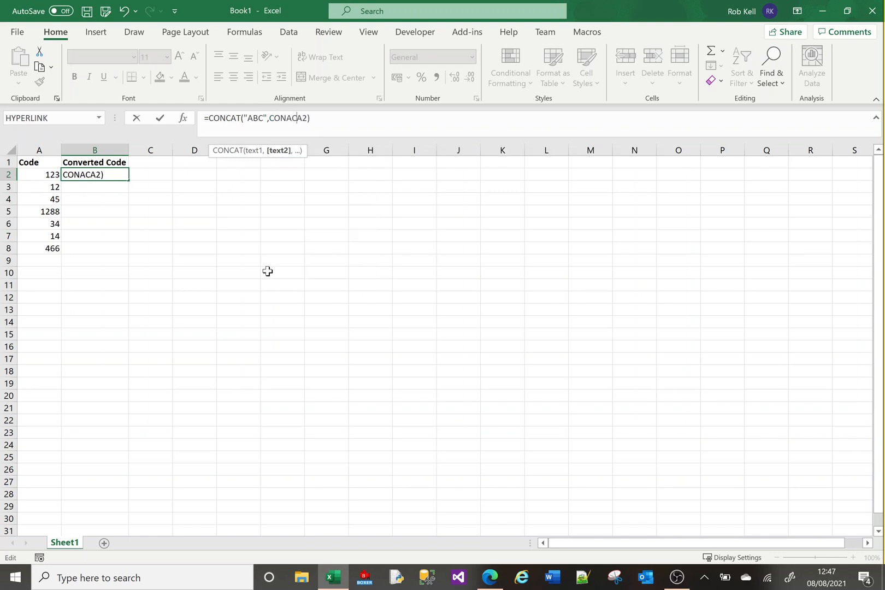
key(BackSpace)
key(BackSpace)
text(CA)
key(Tab)
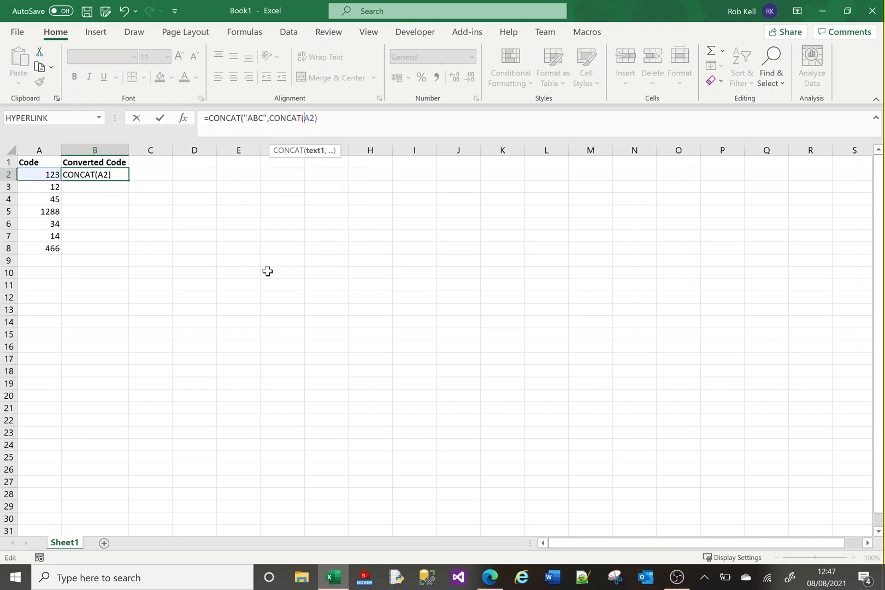
text("000000)
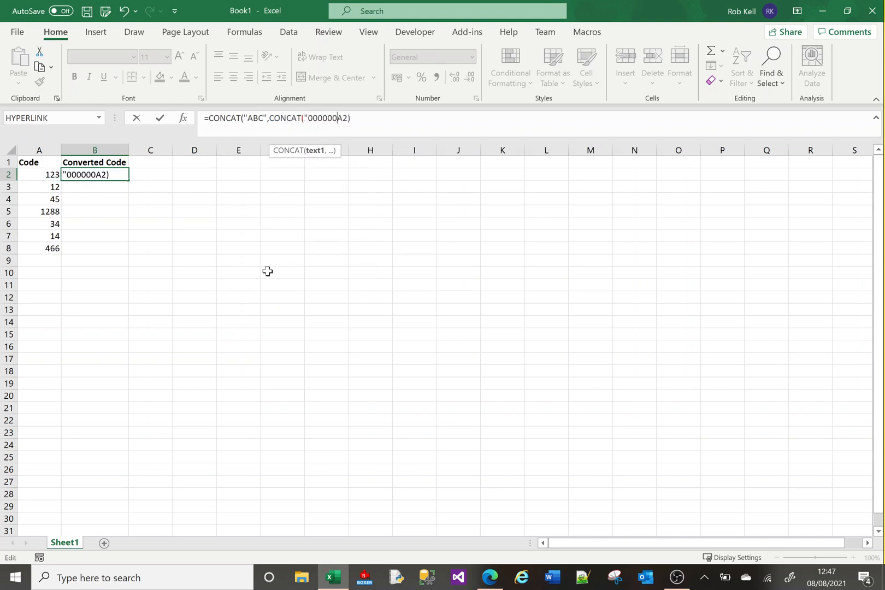
text(",)
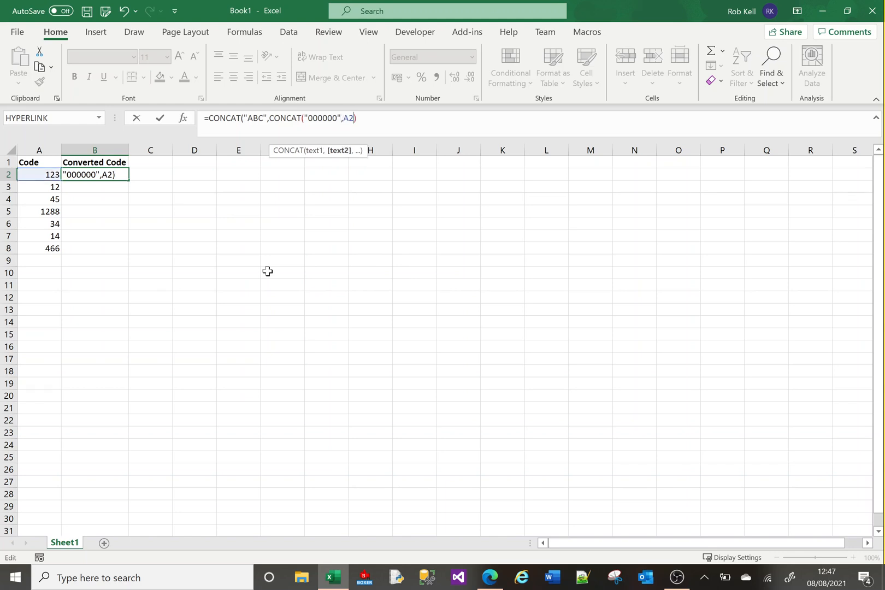
key(Return)
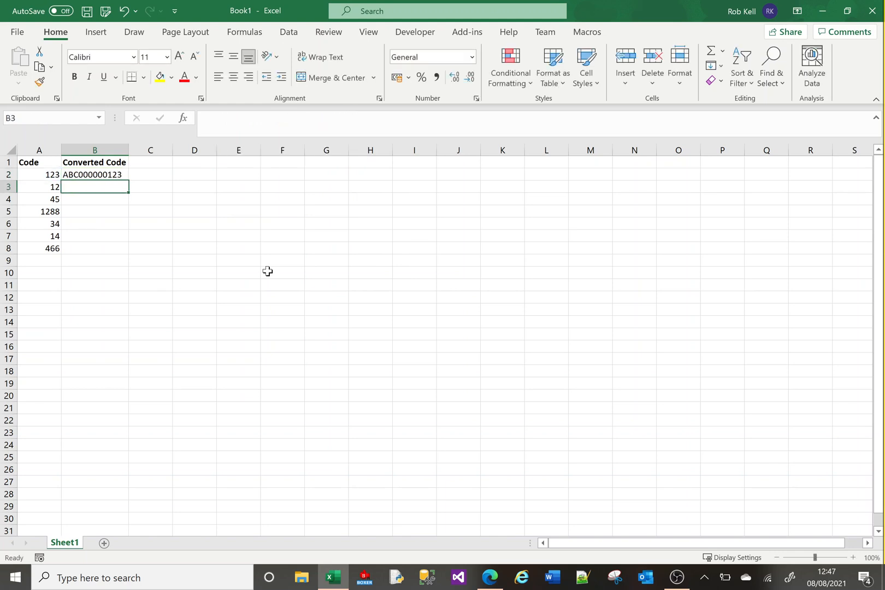
Wrap the inner CONCAT in B2 with RIGHT to keep six characters: =CONCAT("ABC",RIGHT(CONCAT("000000",A2), 6))
click(83, 176)
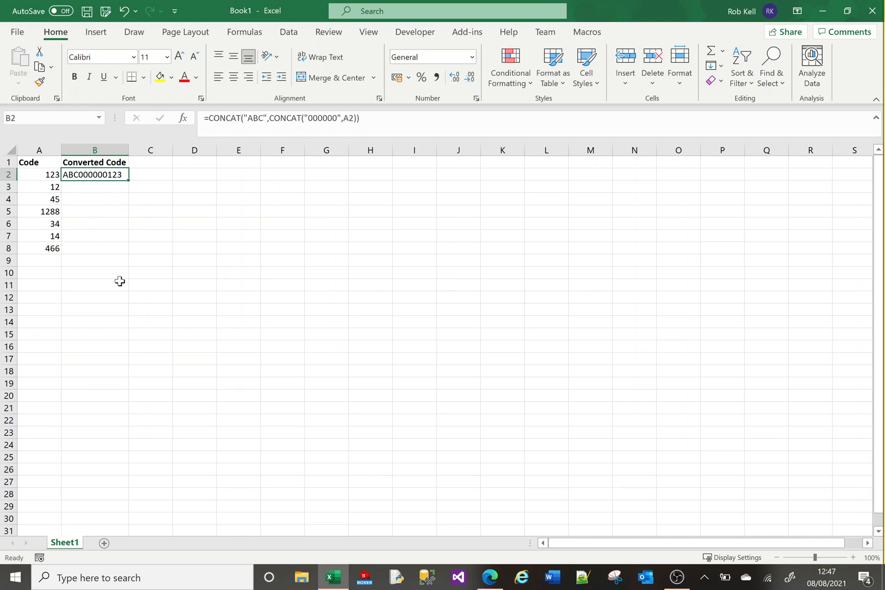
click(268, 119)
text(RIGHT()
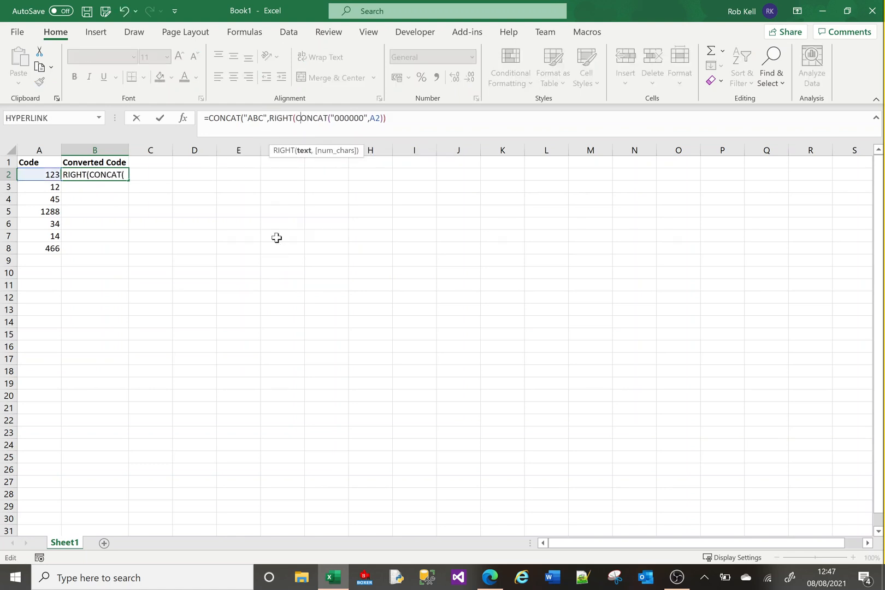
key(Right)
key(Right)
key(Right)
key(Right)
key(Right)
key(Right)
key(Right)
key(Right)
key(Right)
key(Right)
key(Right)
key(Right)
key(Right)
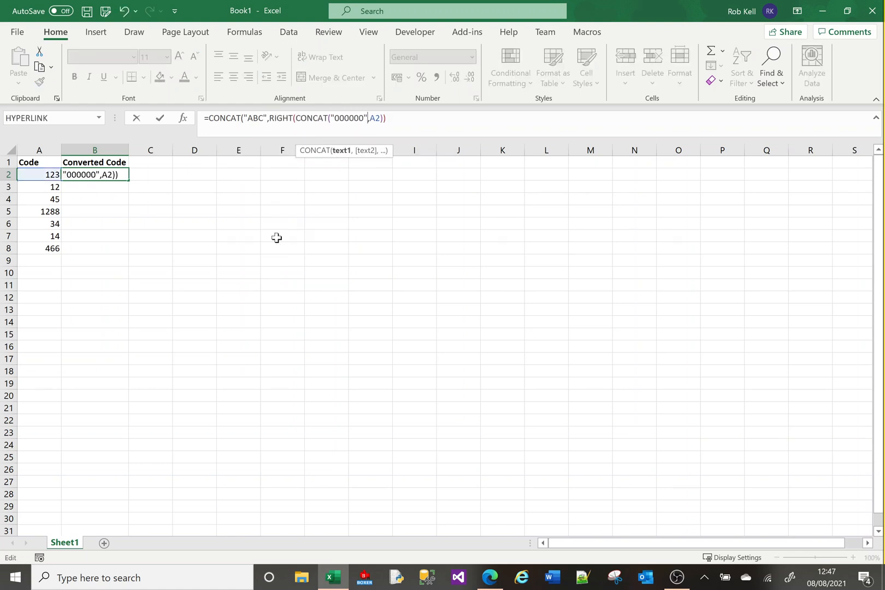
key(Right)
text(, 6)
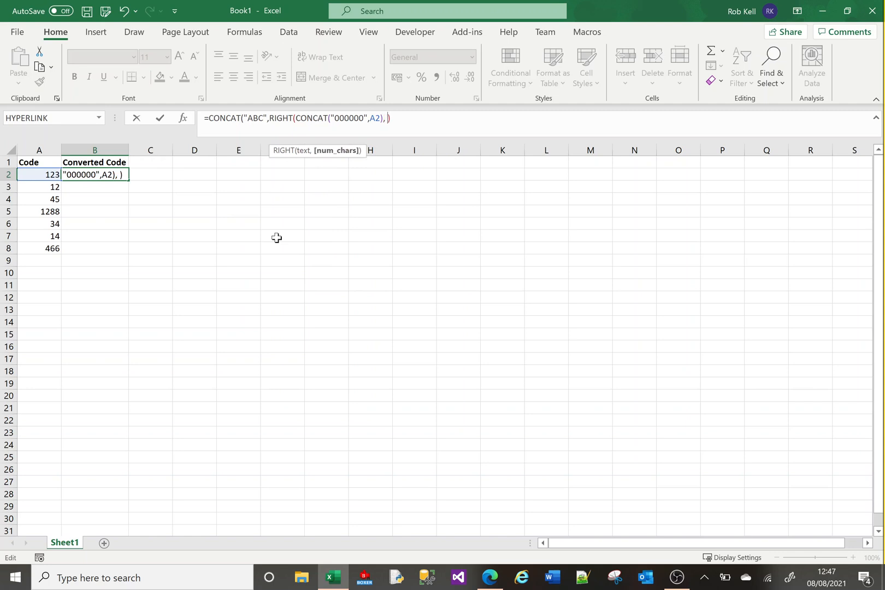
text())
key(Return)
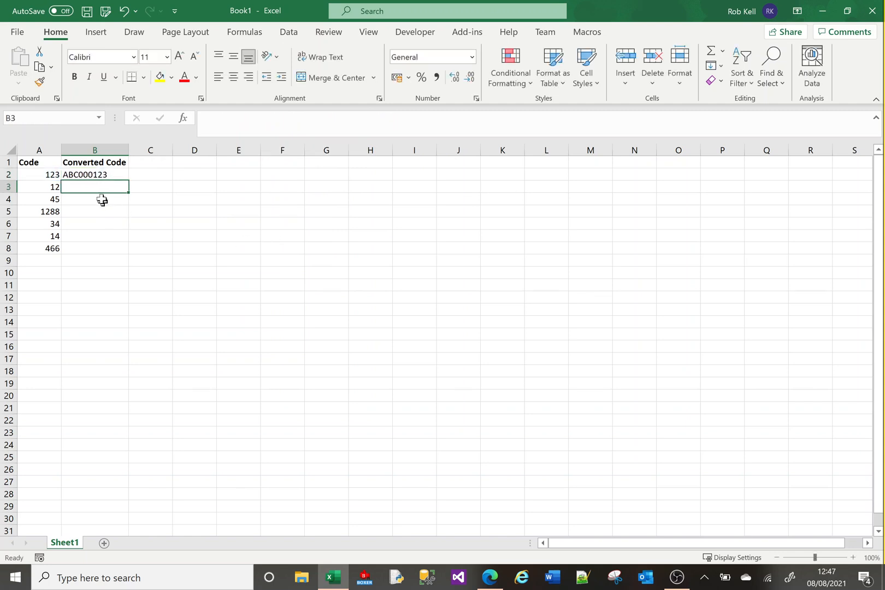
Fill the B2 formula down the Converted Code column to row 8 and check the copied formula in B4
click(95, 171)
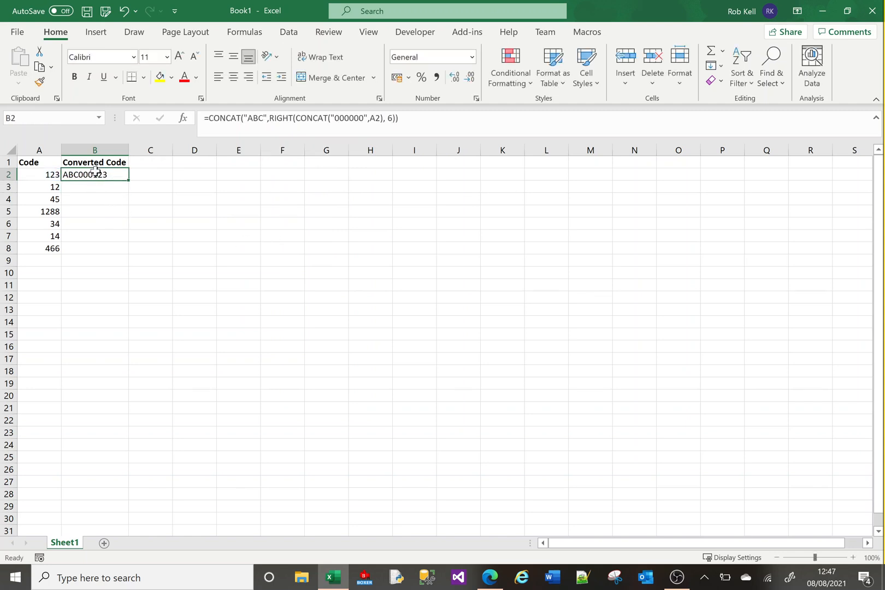
double_click(129, 181)
click(166, 198)
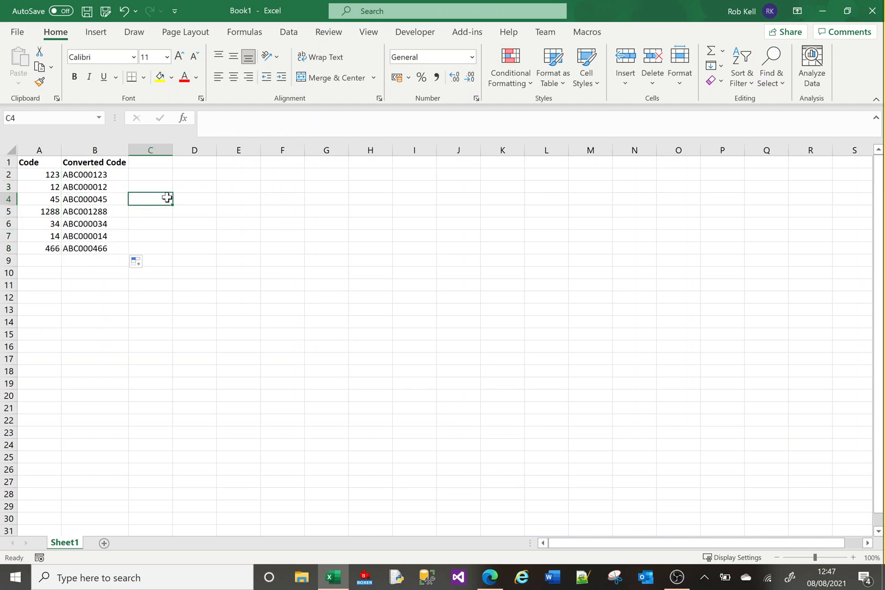
key(Left)
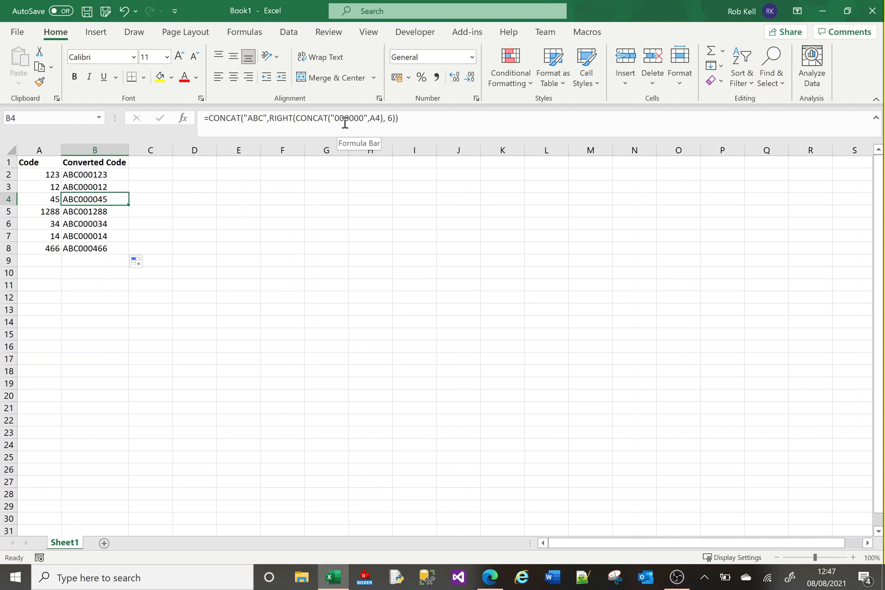
Switch to the Visual Basic editor and add a new standard module to the Book1 project
click(414, 34)
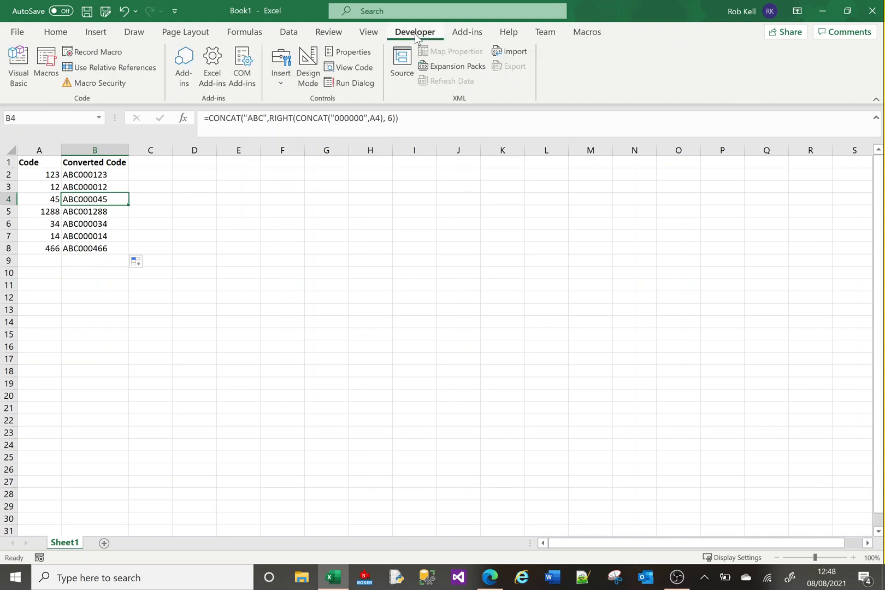
click(24, 75)
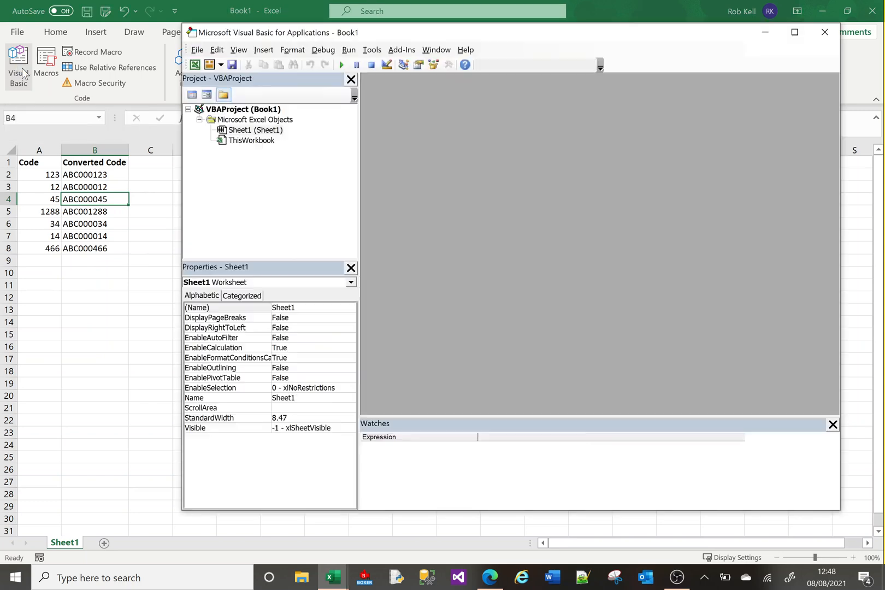
click(221, 65)
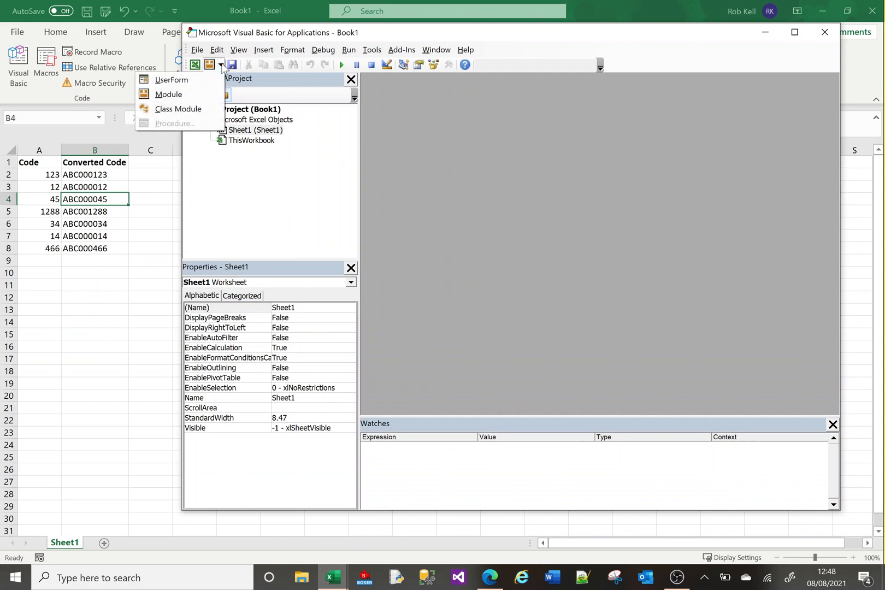
click(181, 99)
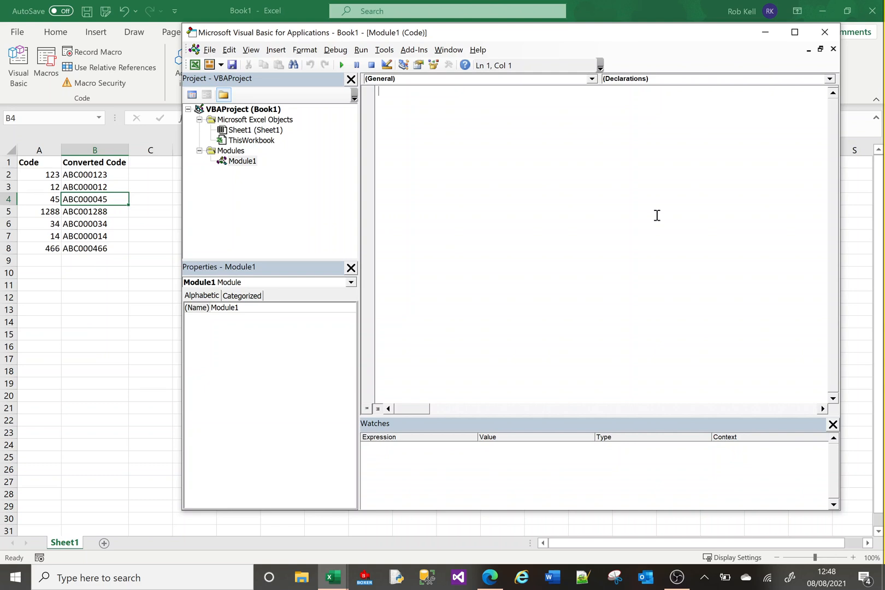
Declare an empty function named FormatCode in the new module, with blank lines for its body
text(function FormatCode ())
key(Return)
key(Return)
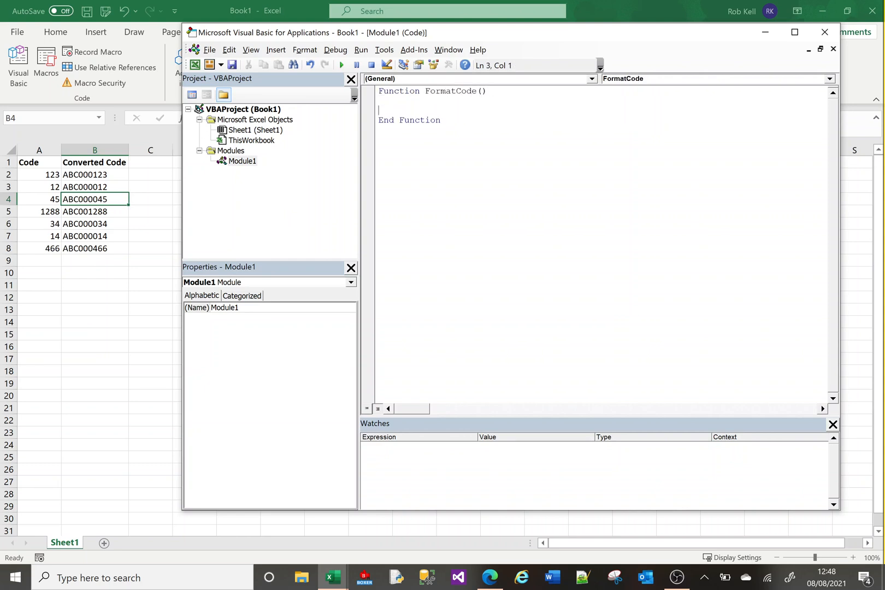
key(Return)
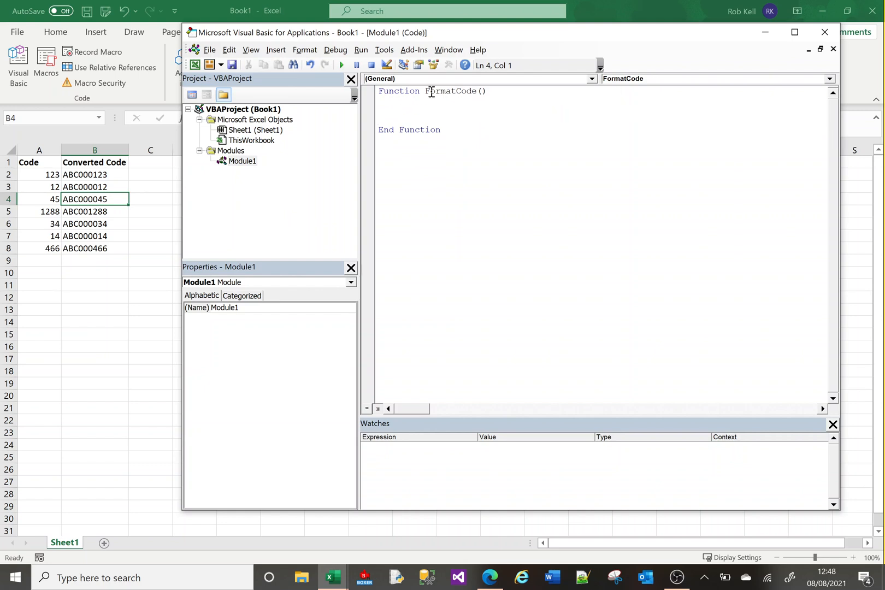
Give the FormatCode function a parameter declared as sCode As String
click(481, 91)
text(sCode )
text(as String)
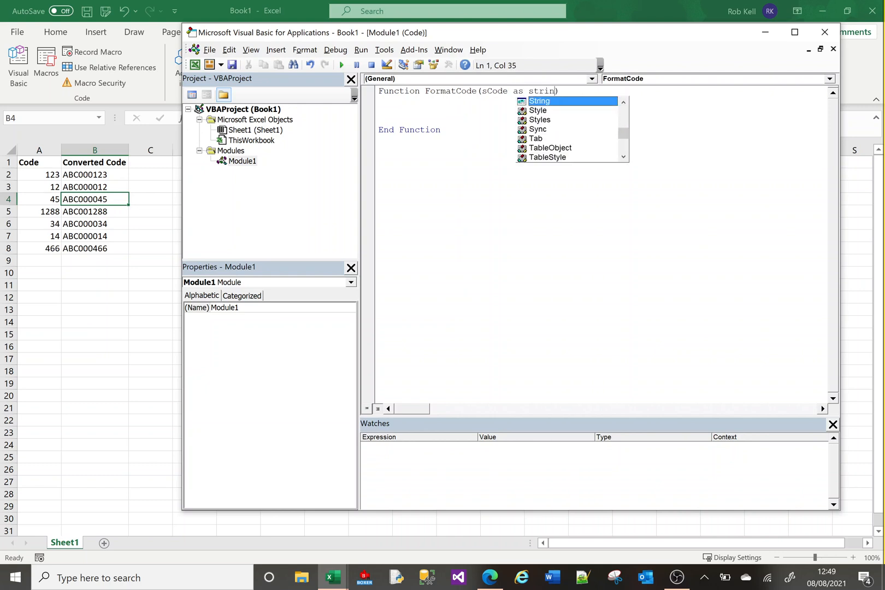
key(Down)
key(Return)
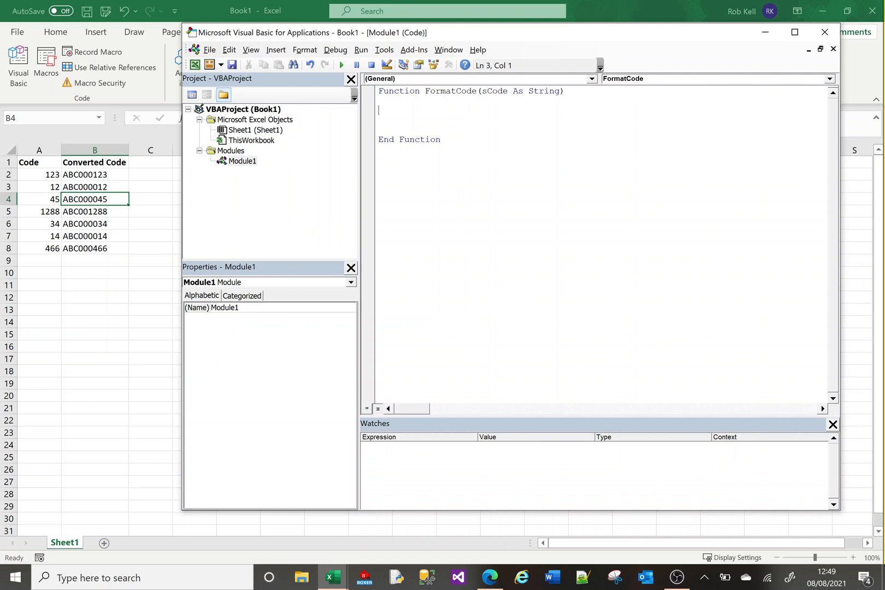
Add an indented line to the function body that prefixes the code: sCode = "ABC" + sCode
key(Tab)
click(434, 117)
key(Up)
text(scode = "ABC" + scode)
key(Return)
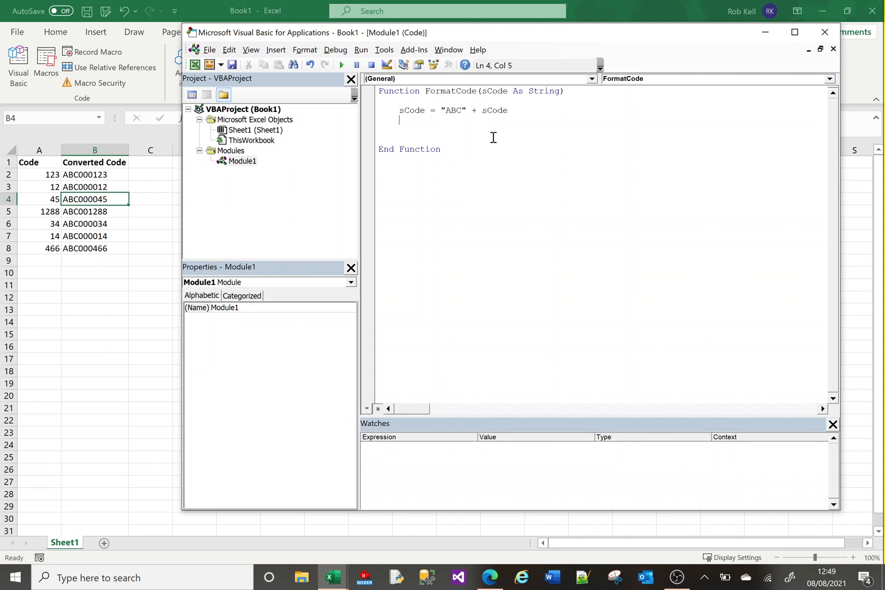
Return the result from the function by adding the line FormatCode = sCode below the prefix line
double_click(437, 93)
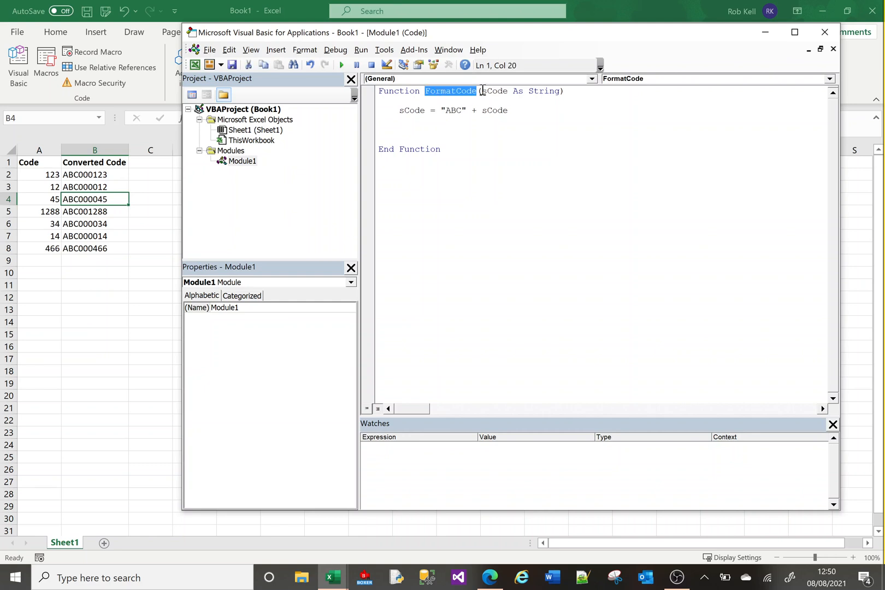
click(430, 122)
text(Format)
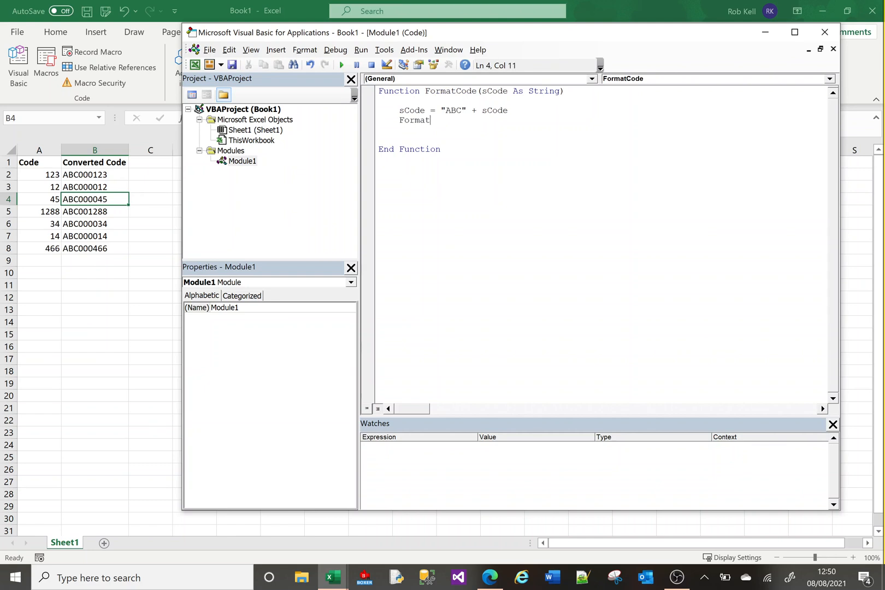
text(Code = sCode)
key(Down)
click(414, 122)
double_click(420, 120)
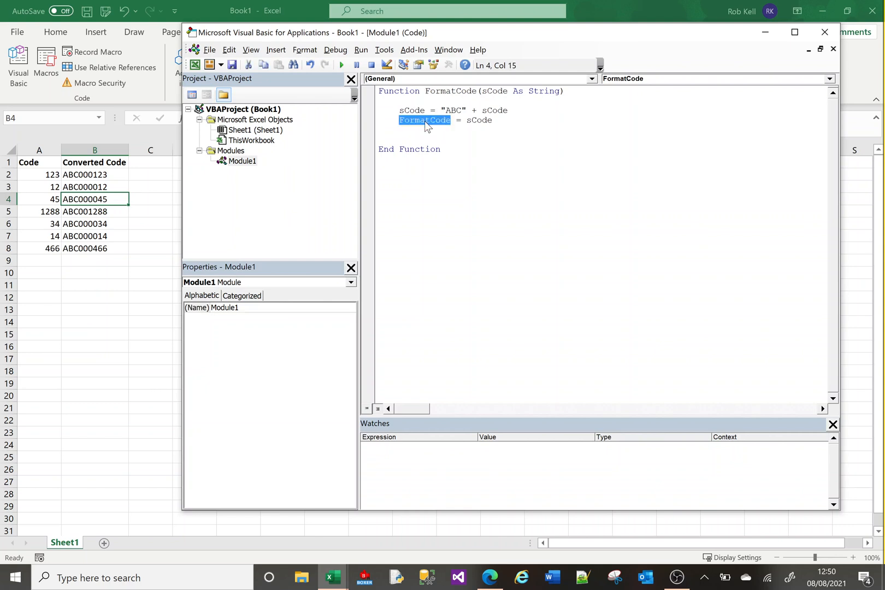
click(480, 130)
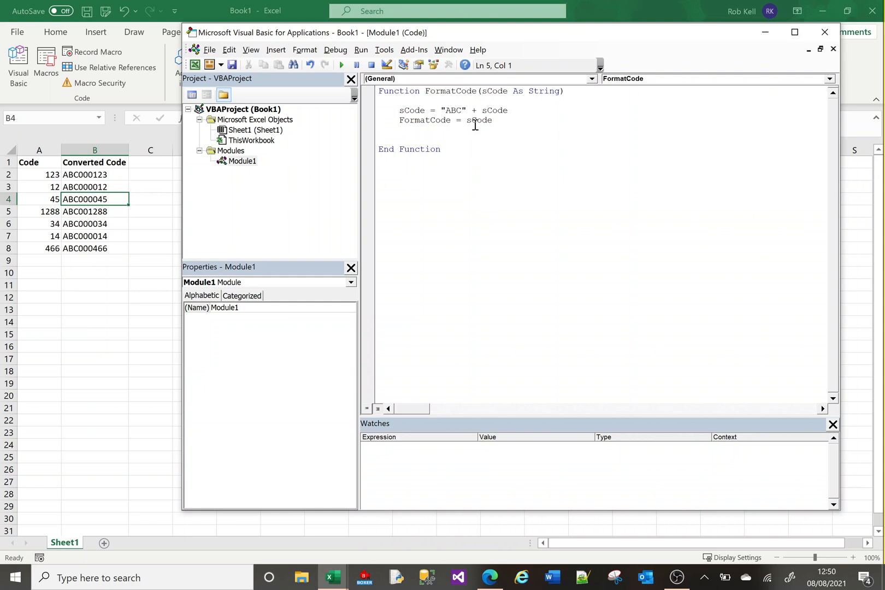
Test the custom function in cell C2 of the worksheet with the formula =FormatCode(A2)
click(150, 176)
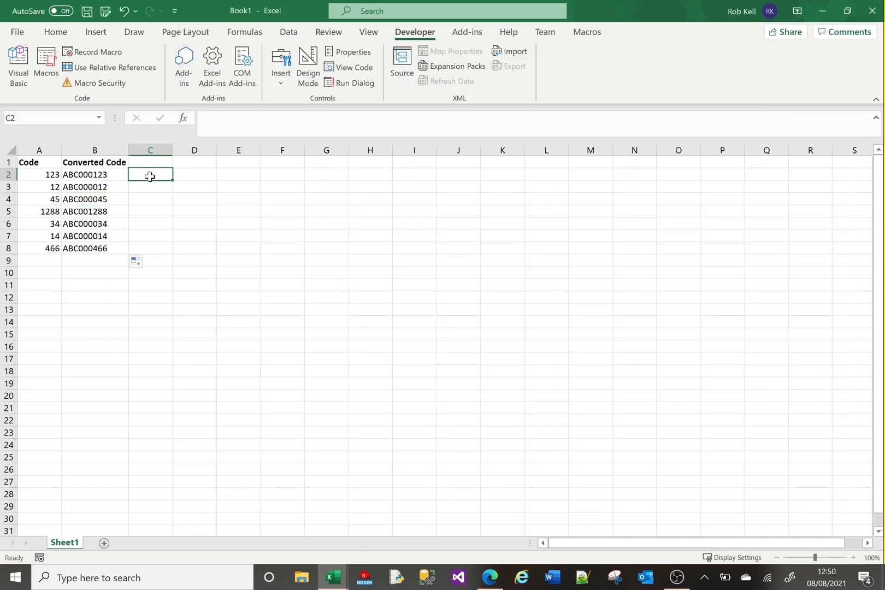
text(=format)
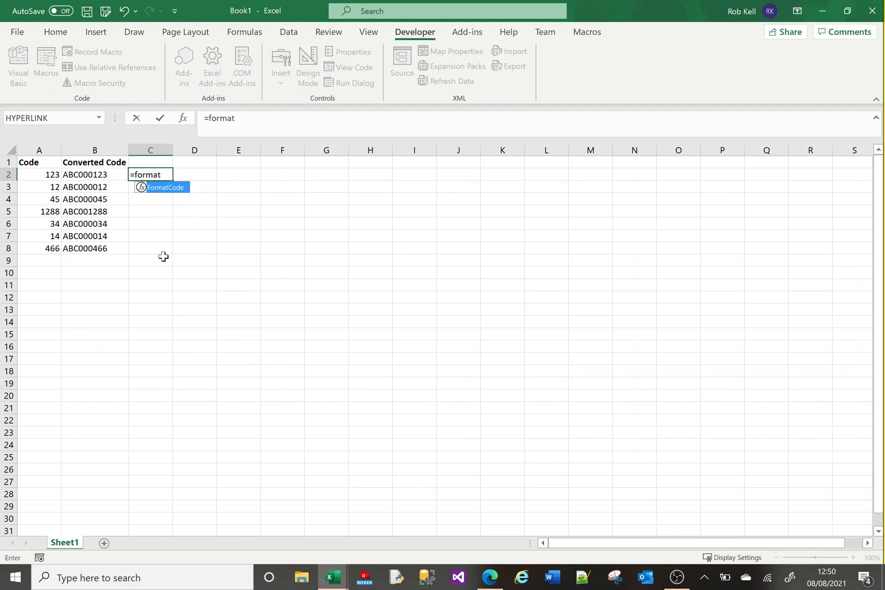
key(Tab)
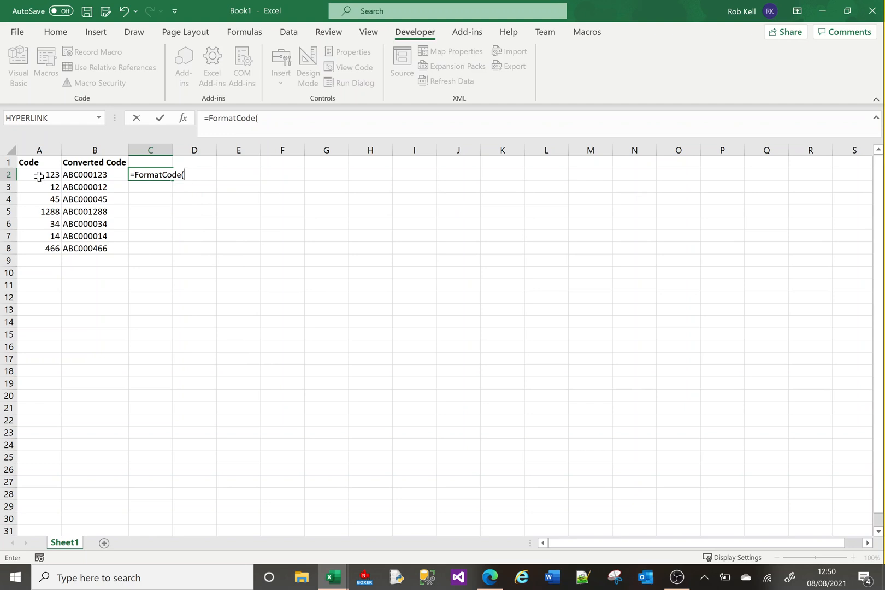
click(38, 176)
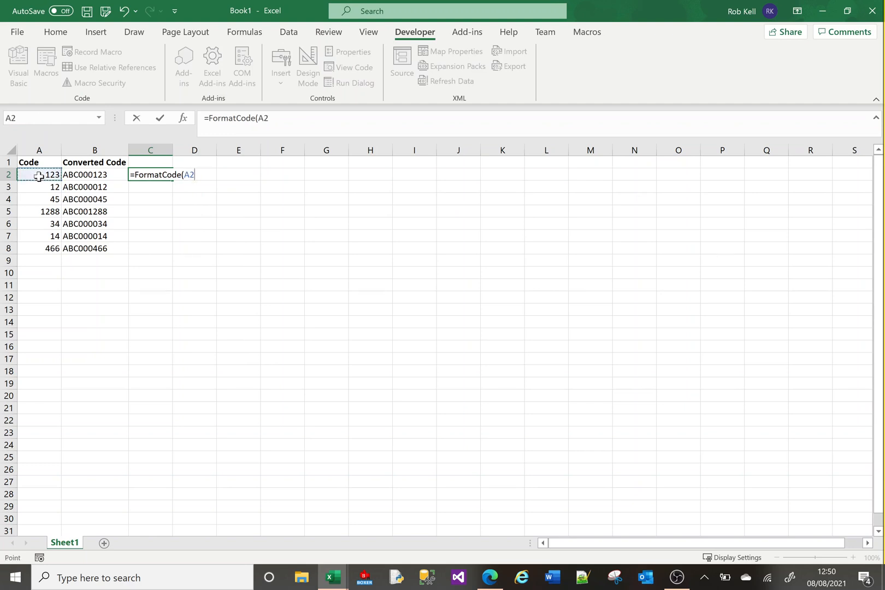
text())
key(Return)
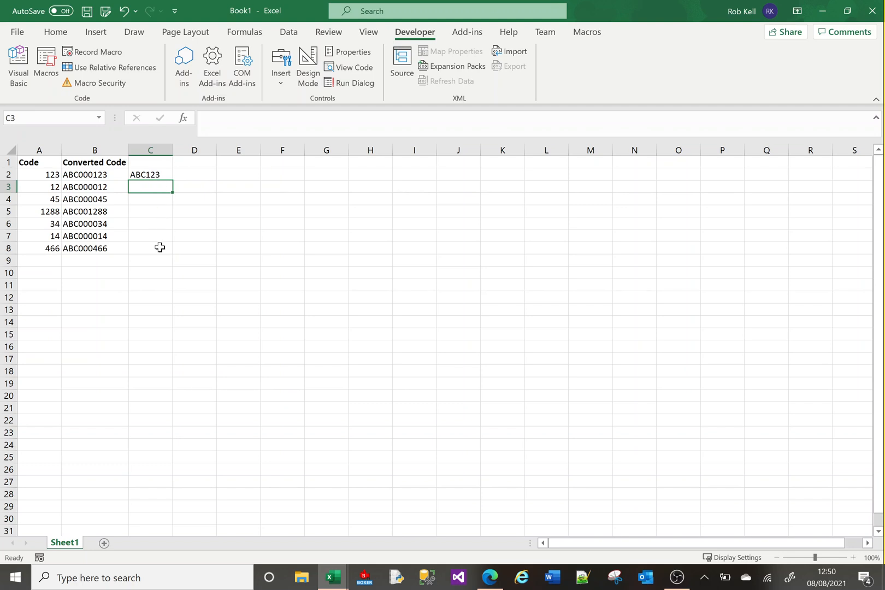
Zero-pad the code in the FormatCode function by changing the prefix line to sCode = "ABC" + RIGHT("000000" + sCode, 6)
key(alt+Tab)
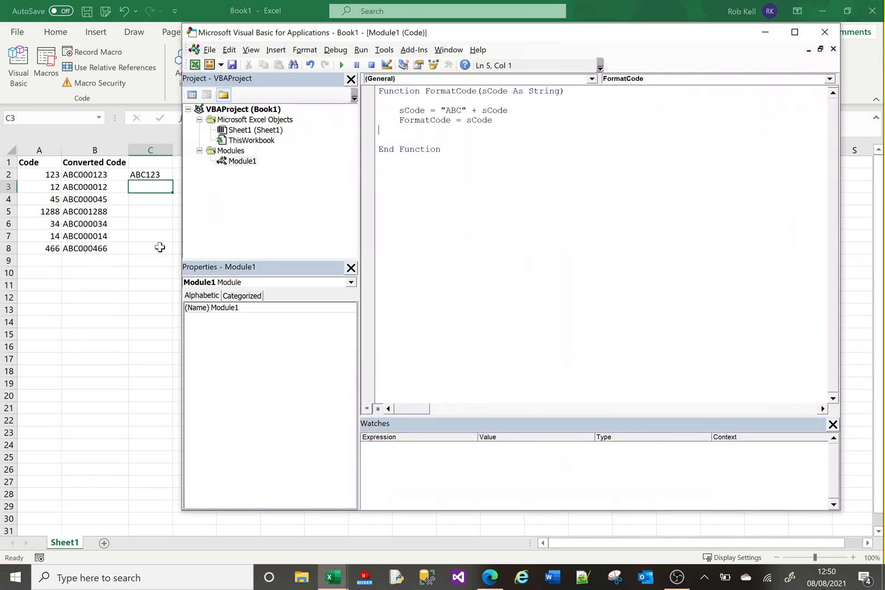
click(513, 112)
key(Left)
key(Left)
key(Left)
text(RIGHT()
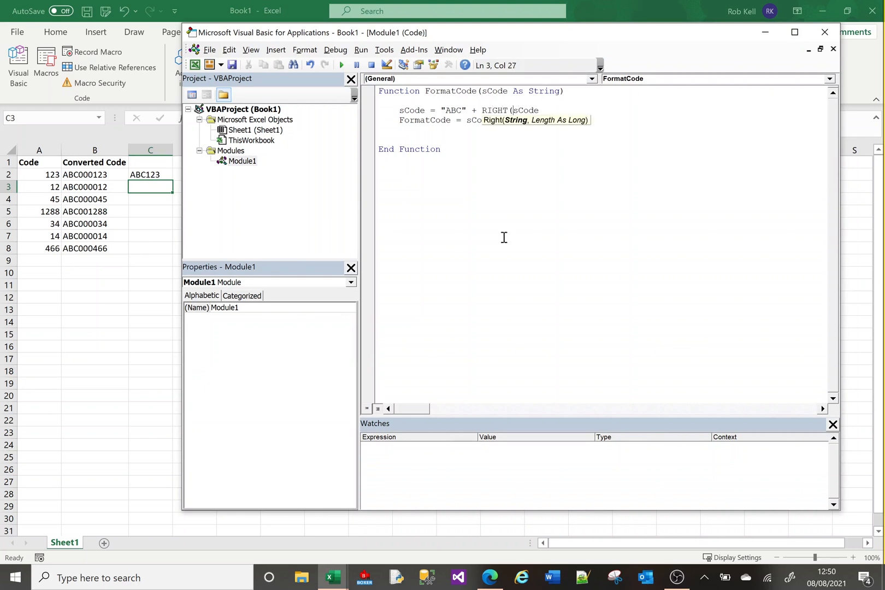
text("000000" +)
key(End)
text(, 6))
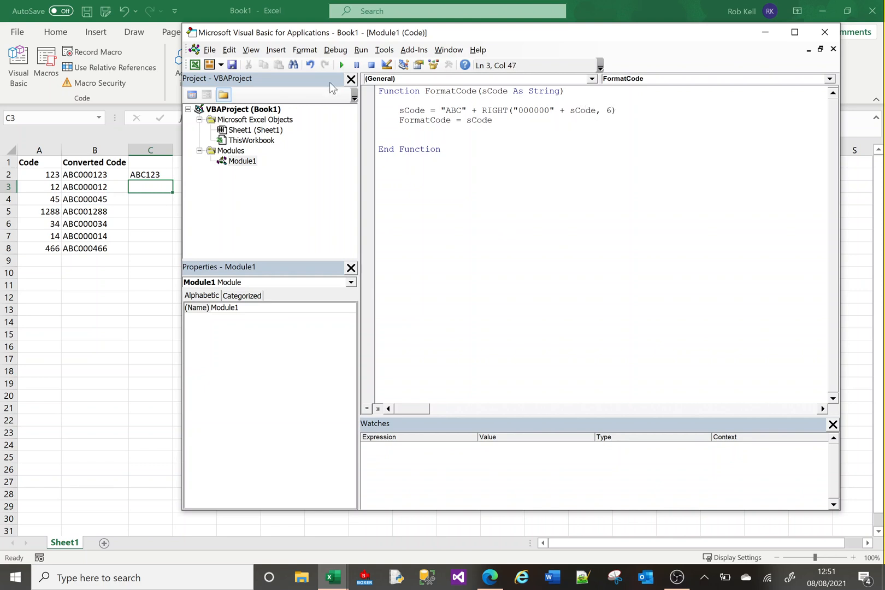
click(149, 186)
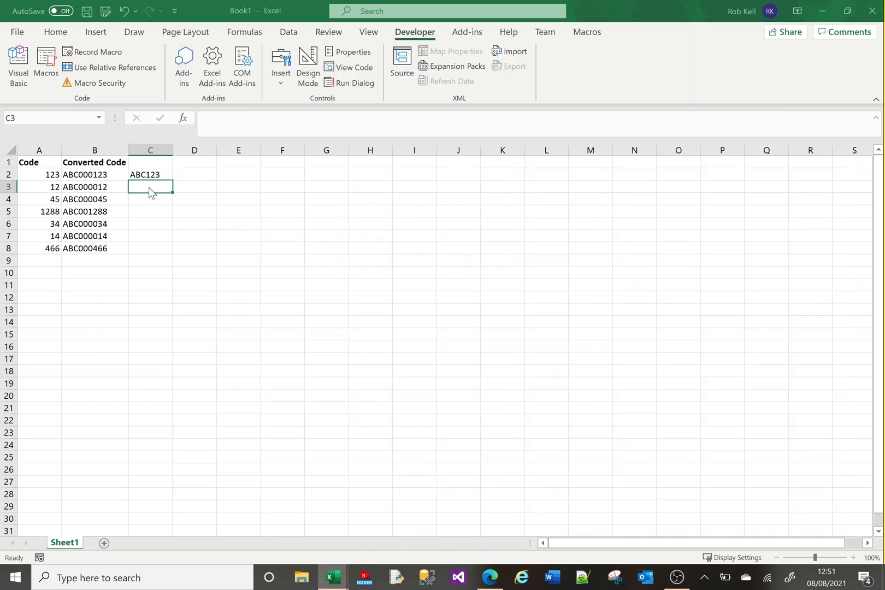
key(F12)
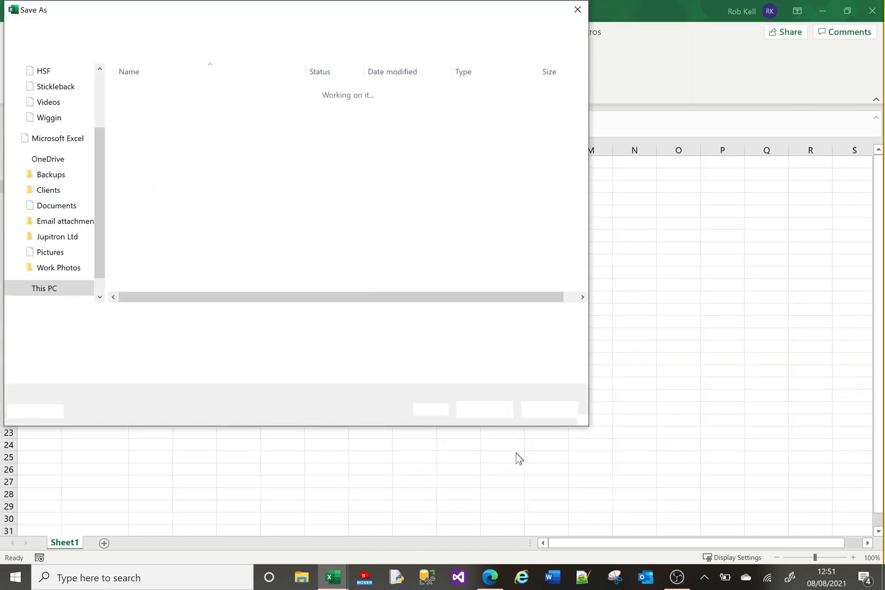
click(542, 411)
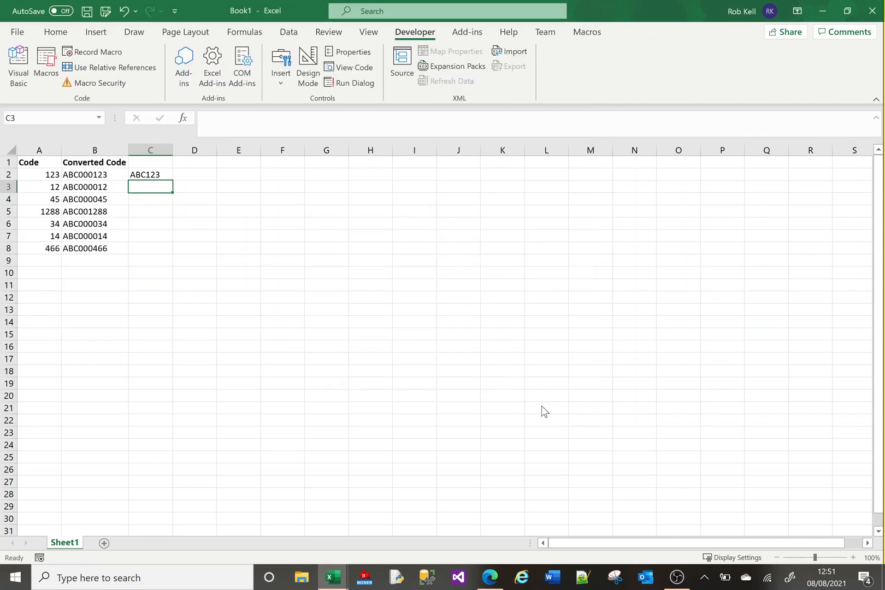
key(alt+F11)
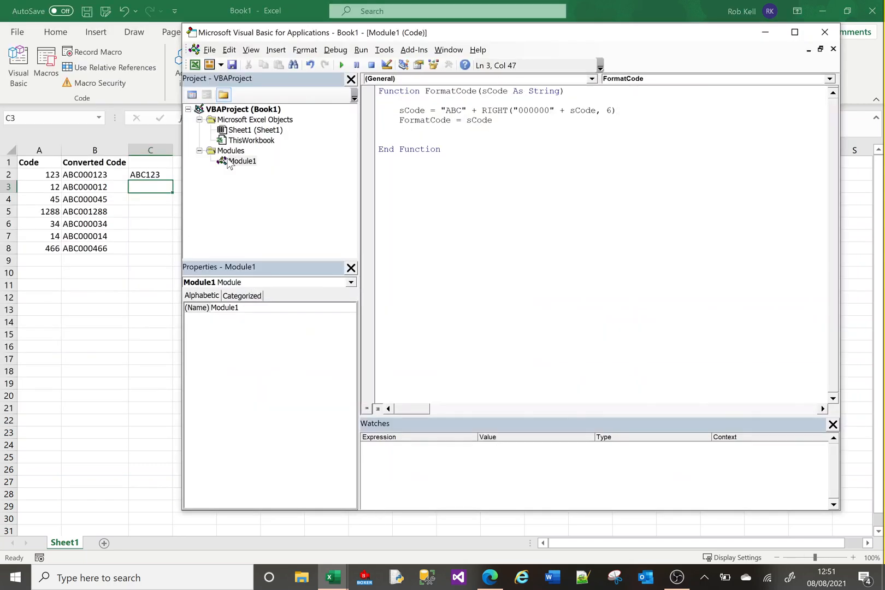
Clear cell C2 and re-enter =FormatCode(A2) there, with column C fitted to its contents
click(148, 189)
key(Up)
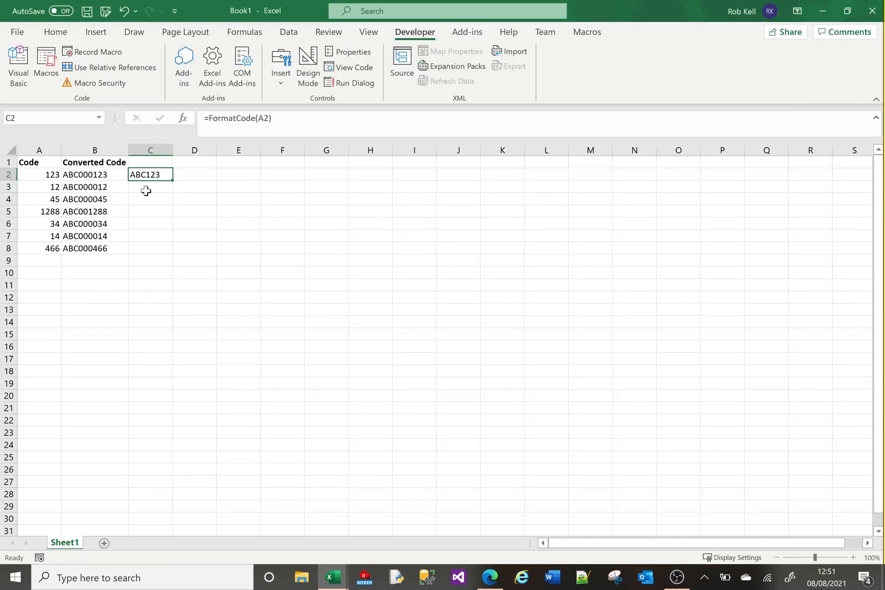
key(Delete)
text(=formca)
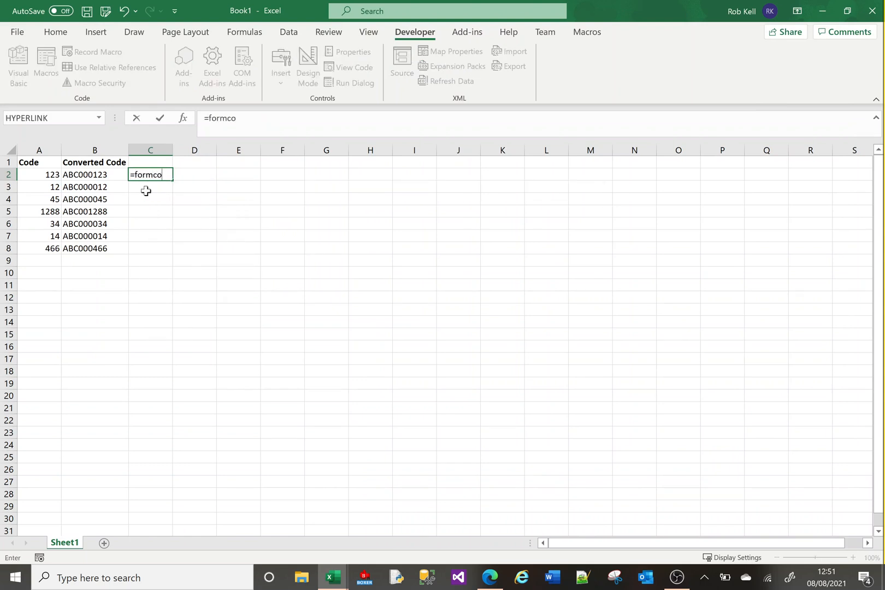
key(BackSpace)
key(BackSpace)
text(a)
key(Tab)
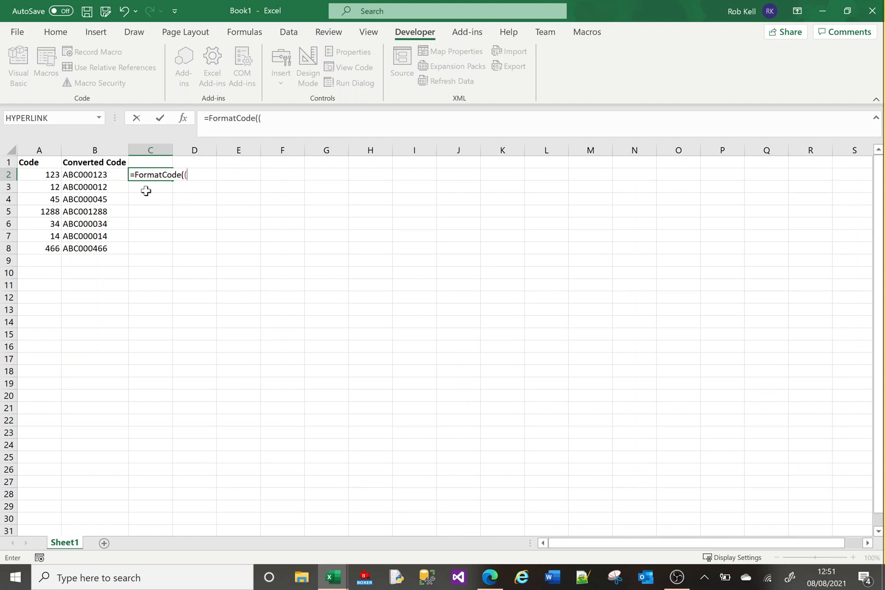
text(A2)
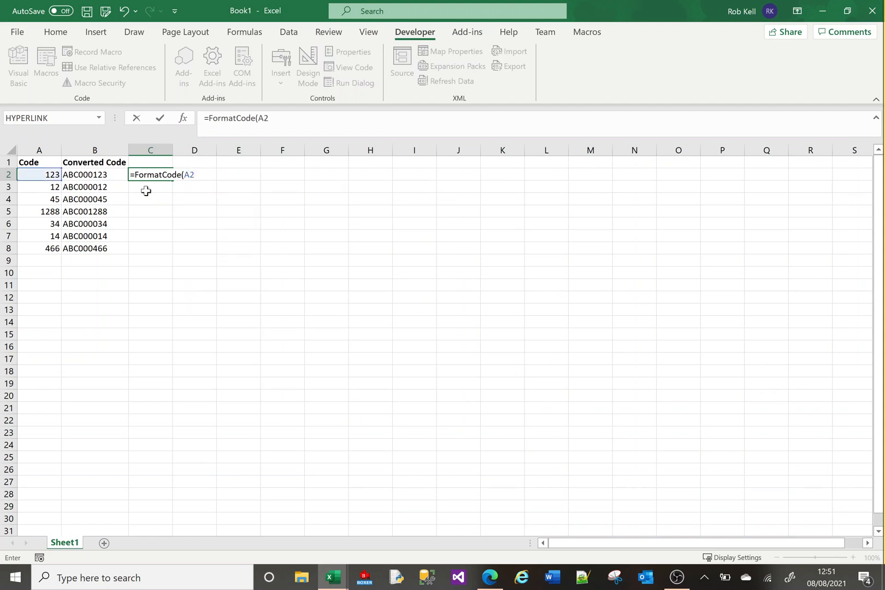
text())
key(Return)
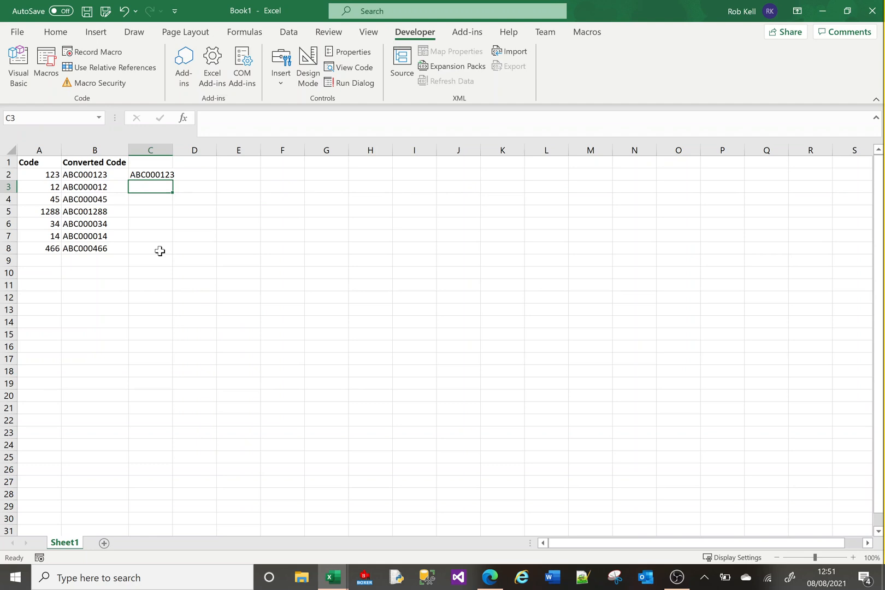
double_click(173, 151)
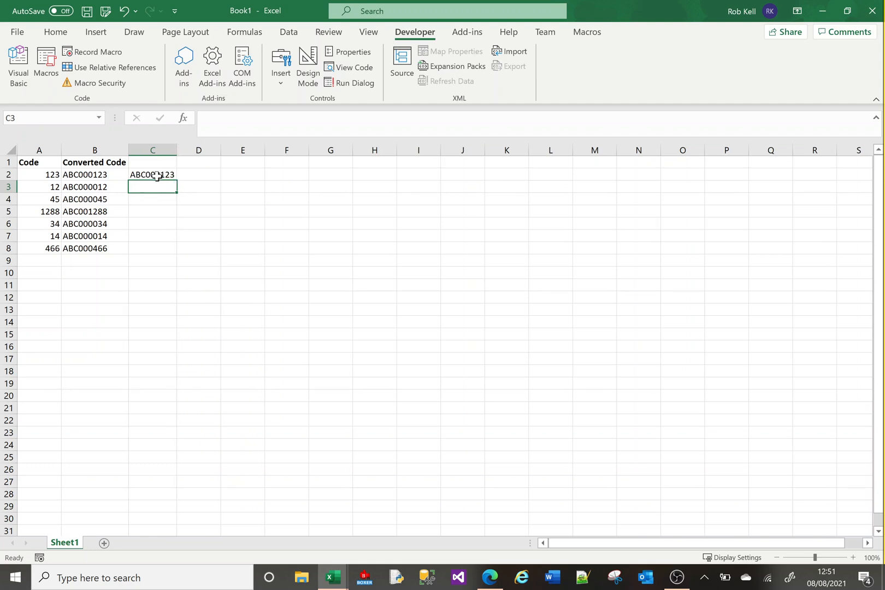
Compare the FormatCode formula in C2 with the function's VBA code and the nested formula in B8
click(157, 174)
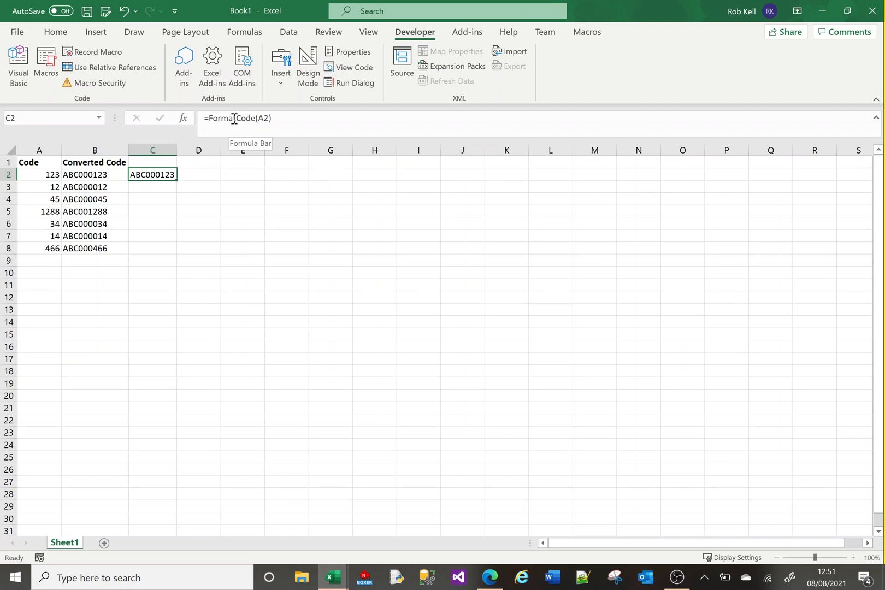
key(alt+F11)
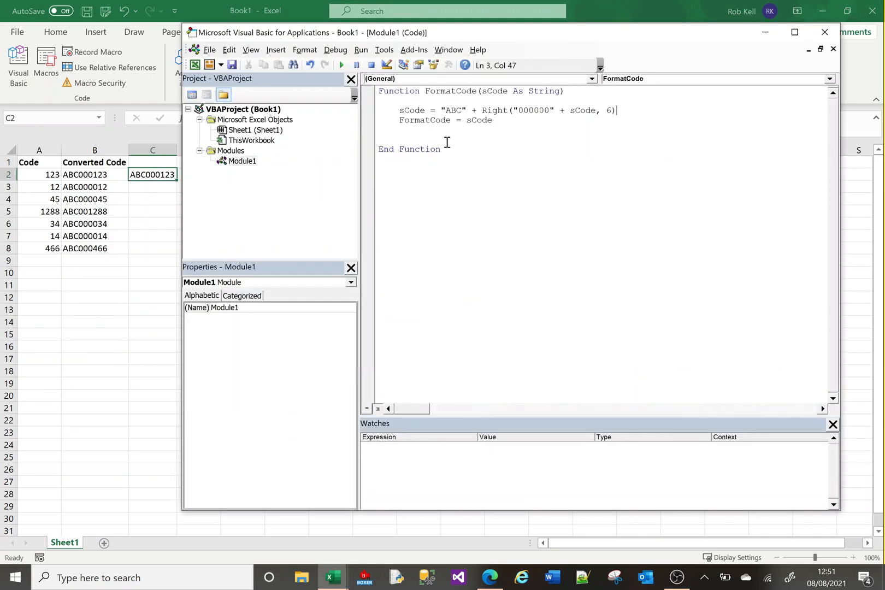
click(123, 251)
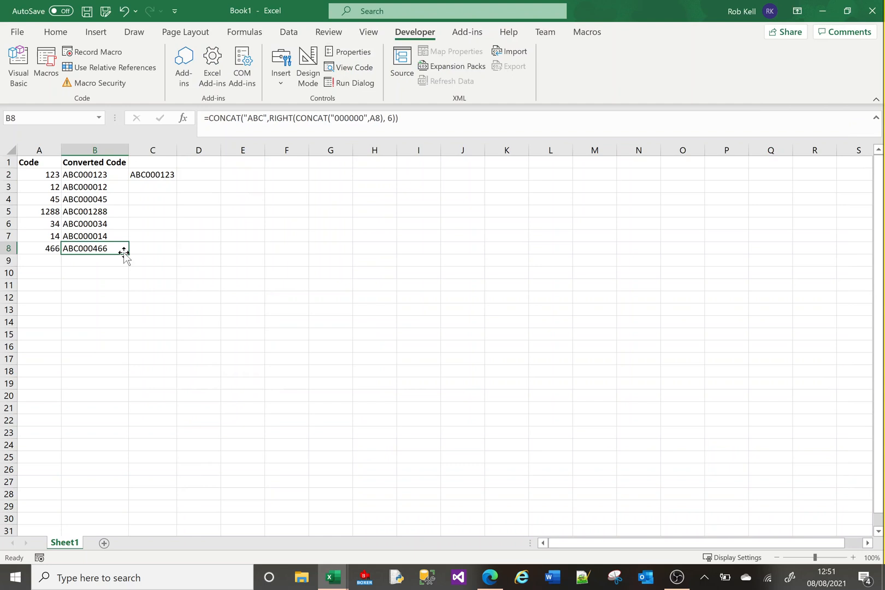
Add a new worksheet and enter 123 in A1 and =FormatCode(A1) in B1
click(106, 542)
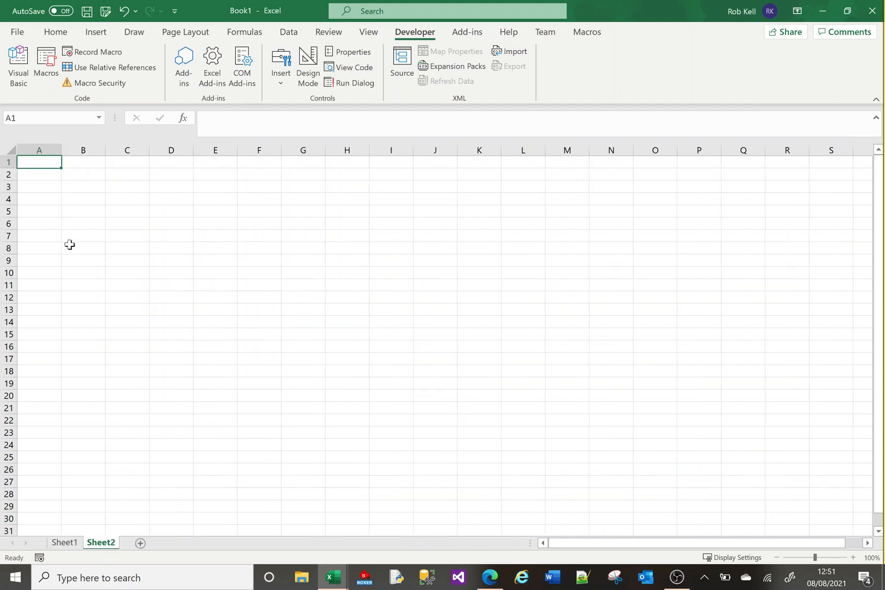
text(123)
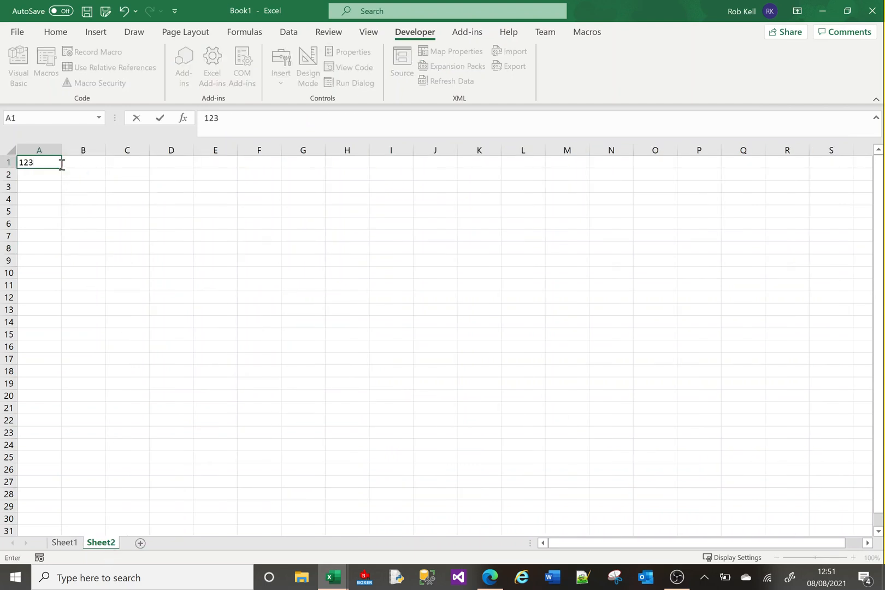
click(74, 165)
text(=Format)
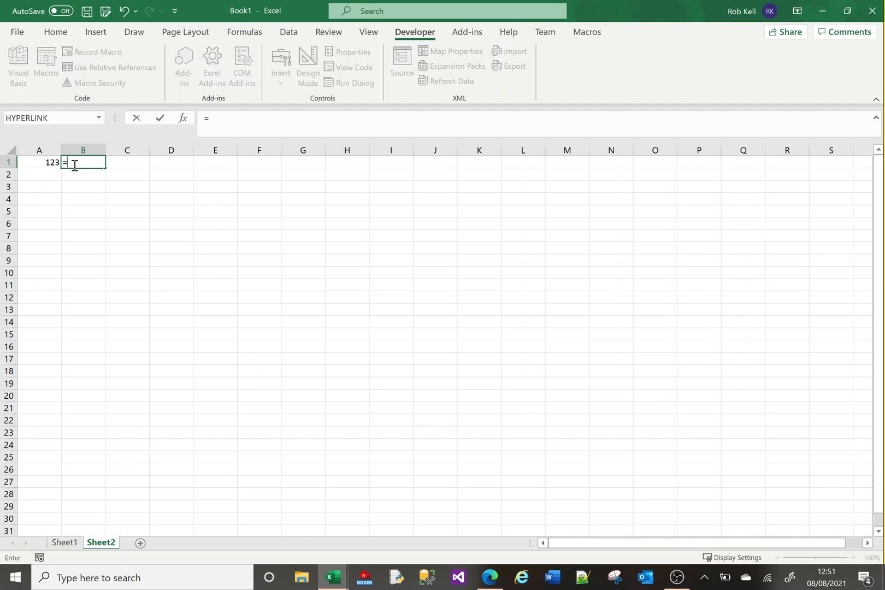
key(Tab)
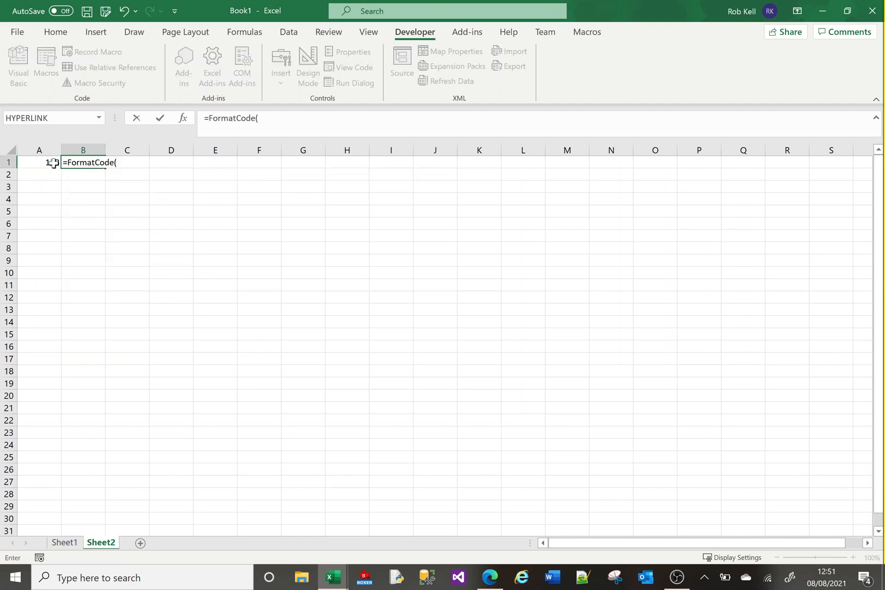
click(52, 163)
text())
key(Return)
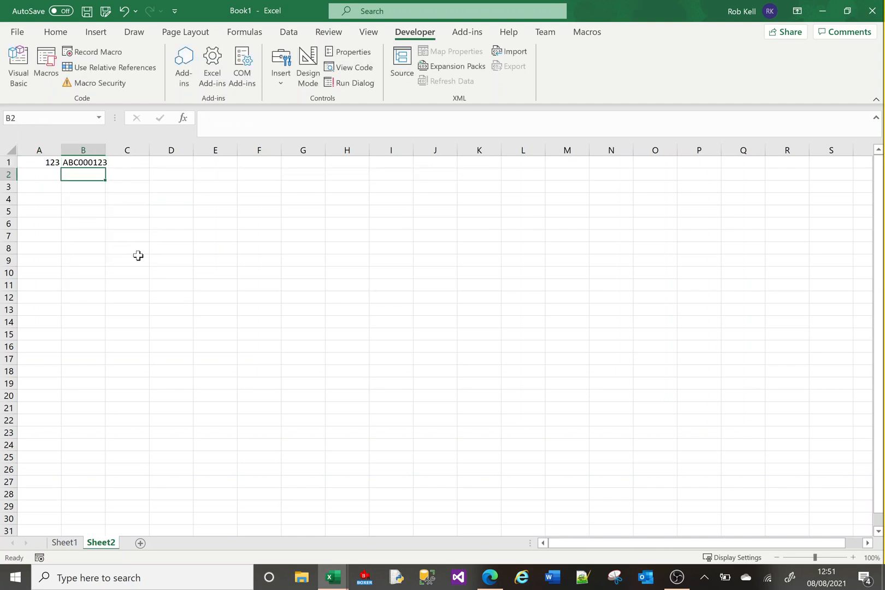
Review the formula in B1 of Sheet2 against the FormatCode code, highlighting the function name in its declaration
key(alt+F11)
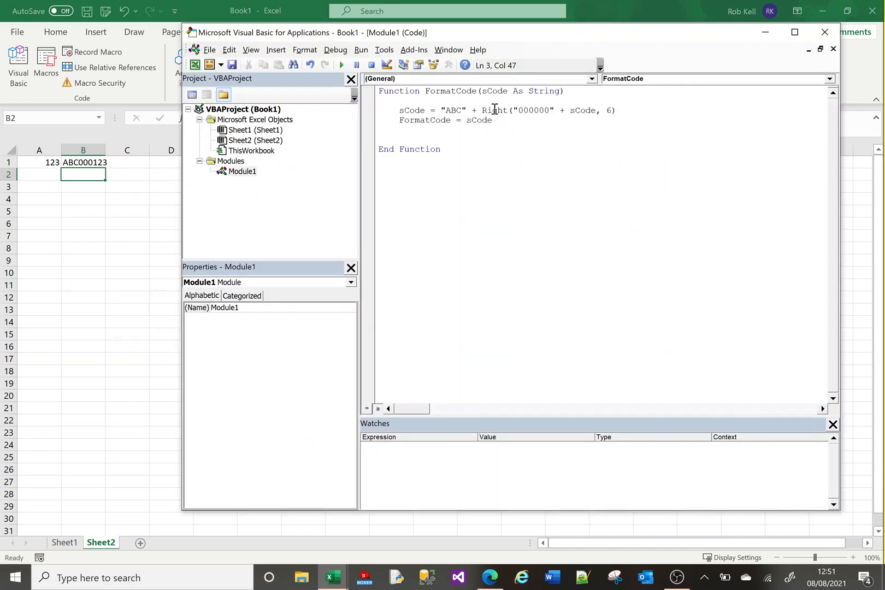
click(81, 177)
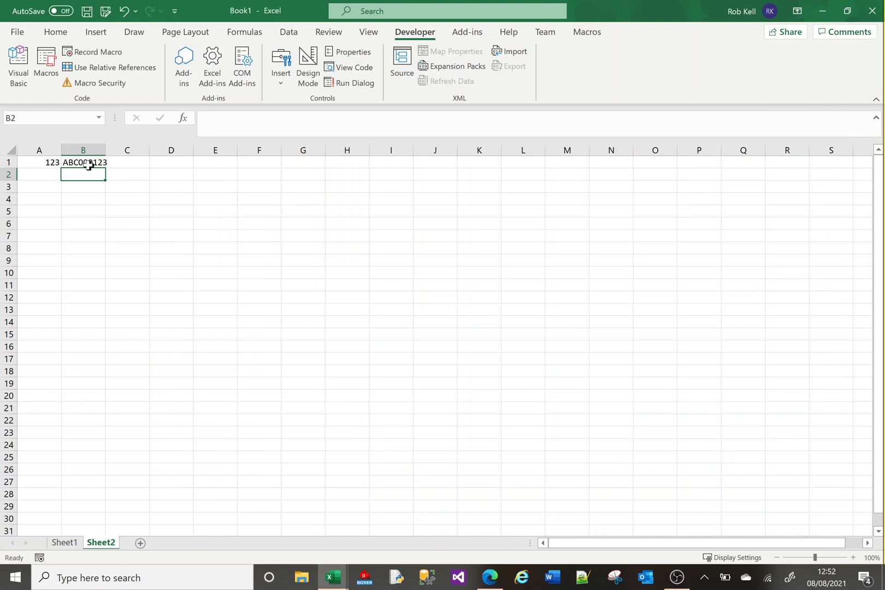
click(77, 163)
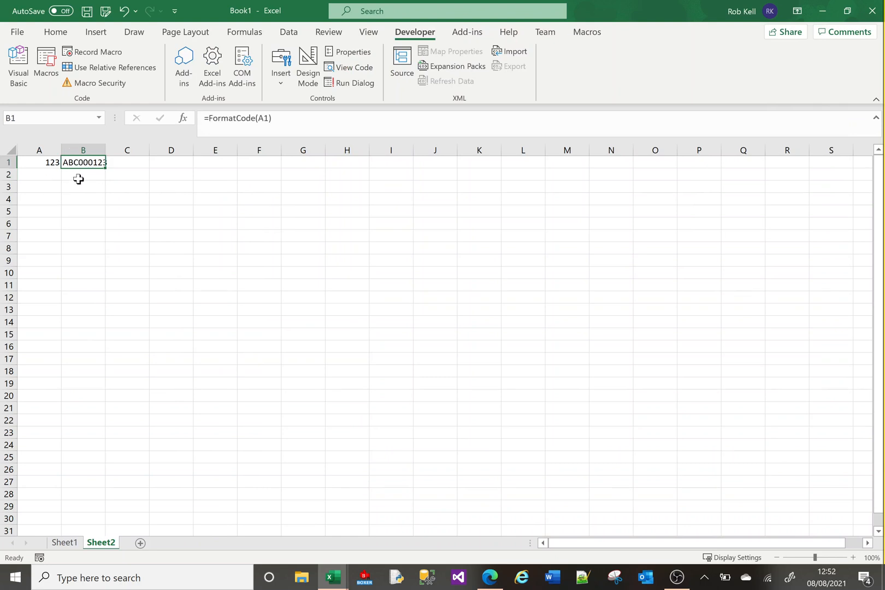
click(76, 175)
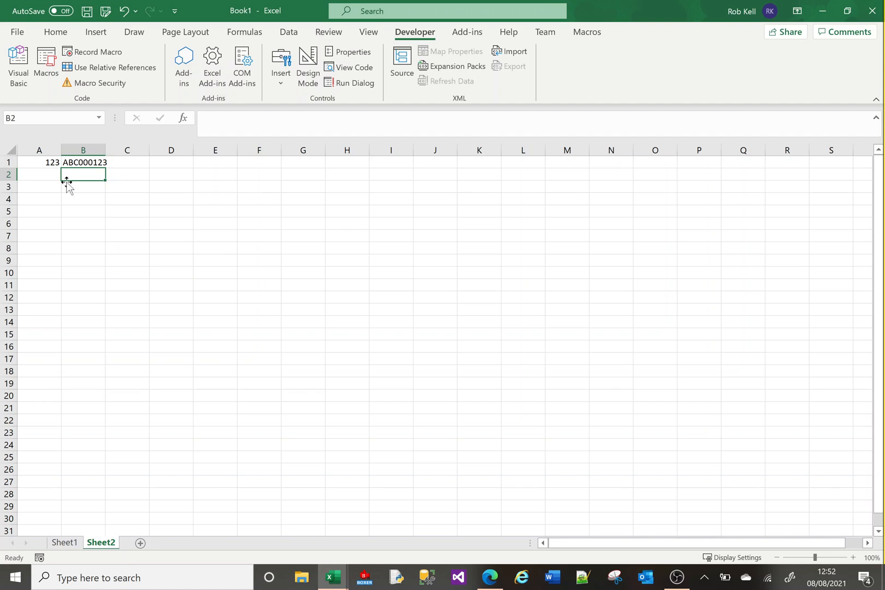
key(alt+F11)
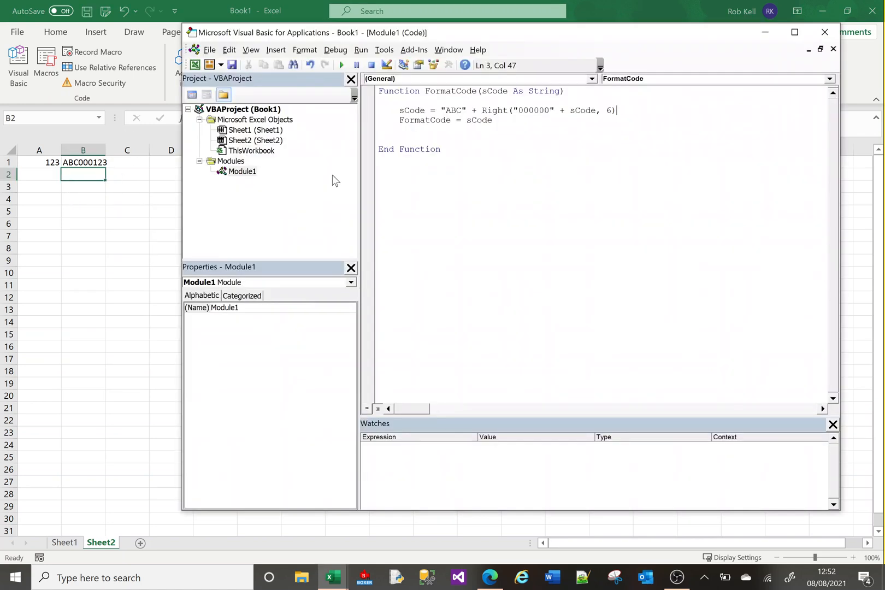
double_click(451, 91)
click(88, 221)
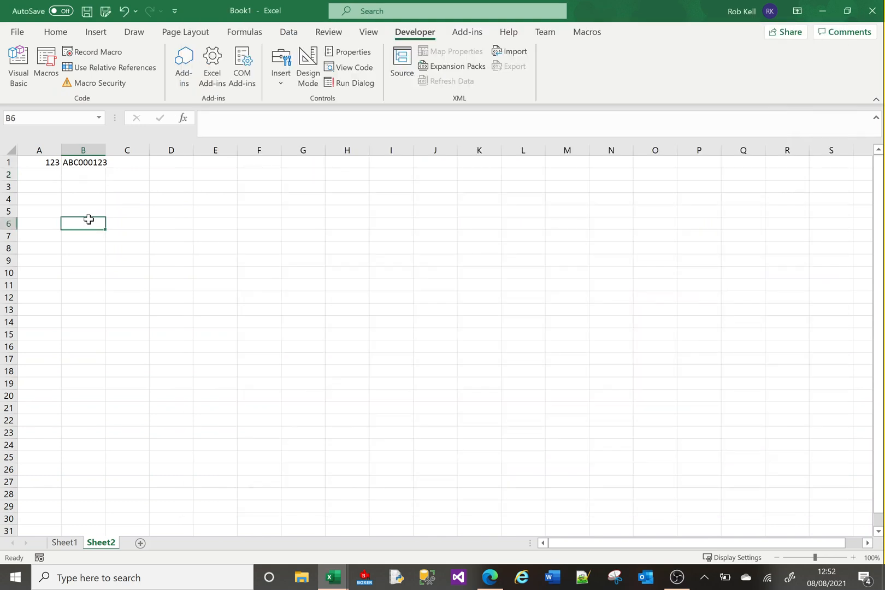
Check formula autocomplete for the custom function by starting =format in B2, cancel the entry and return to the VBA code
click(83, 173)
text(=format)
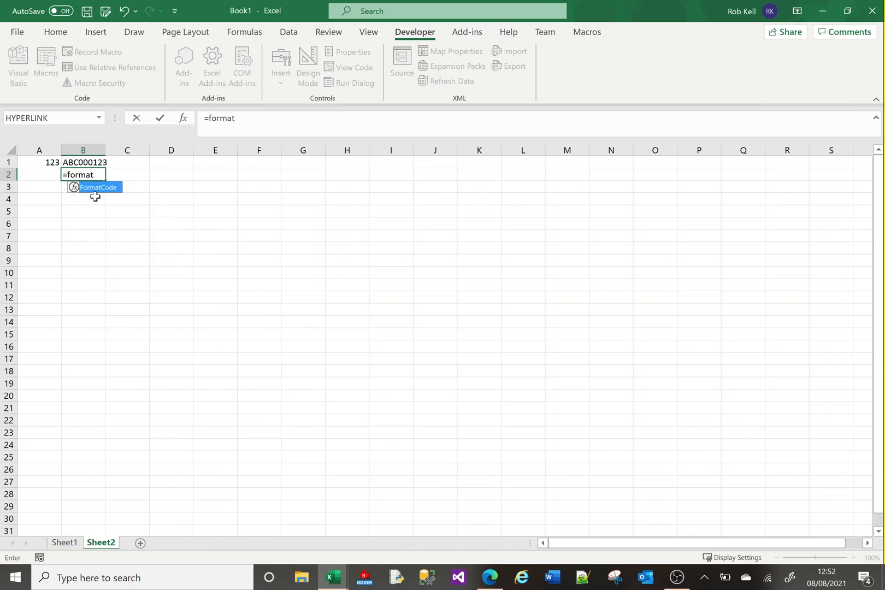
key(Escape)
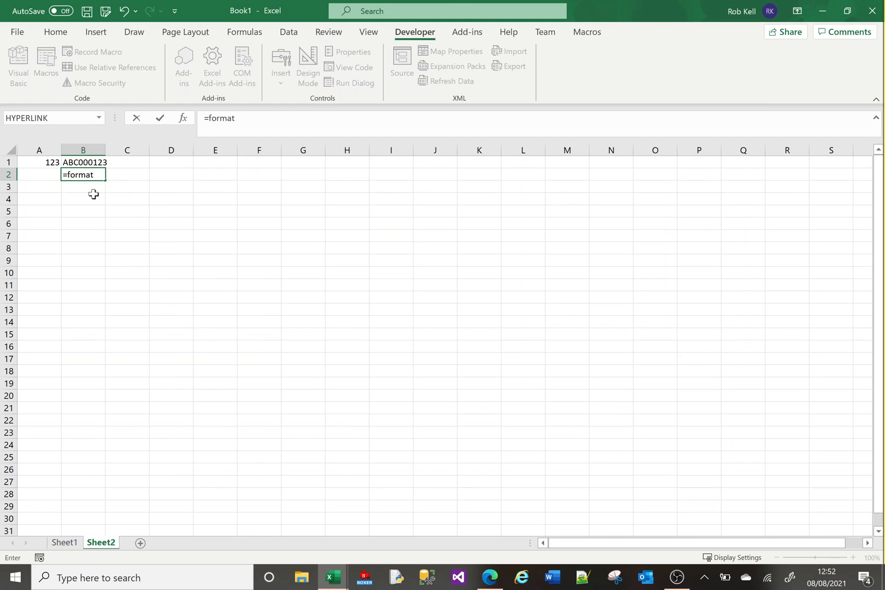
key(Escape)
key(alt+F11)
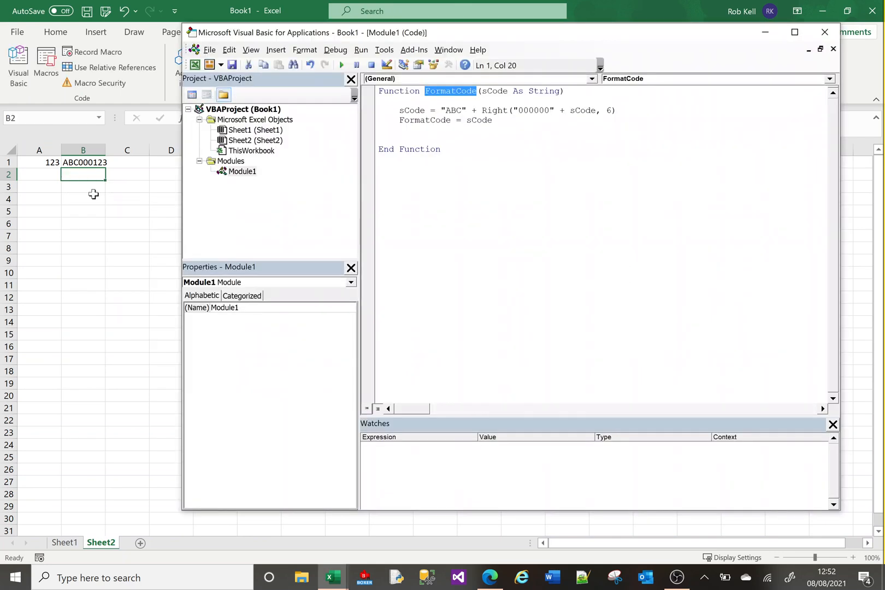
Examine the sCode parameter and the line that joins "ABC" to Right("000000" + sCode, 6), highlighting its parts
double_click(492, 92)
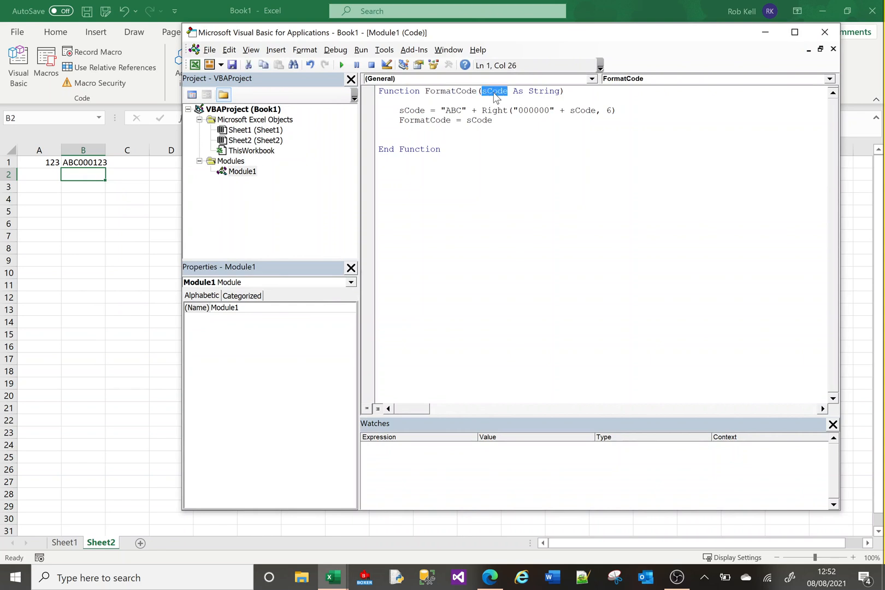
click(411, 112)
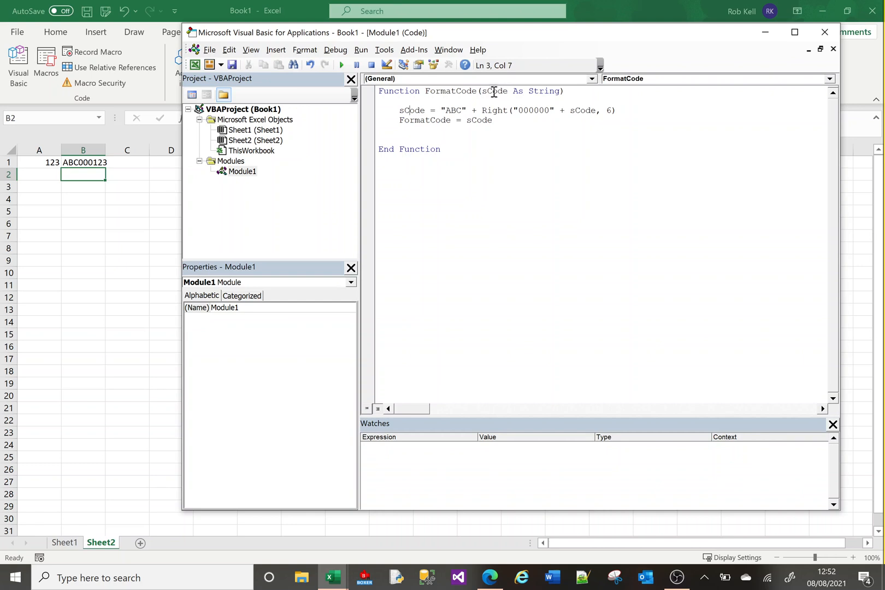
double_click(454, 111)
click(493, 111)
drag(493, 110, 626, 114)
click(626, 115)
double_click(582, 112)
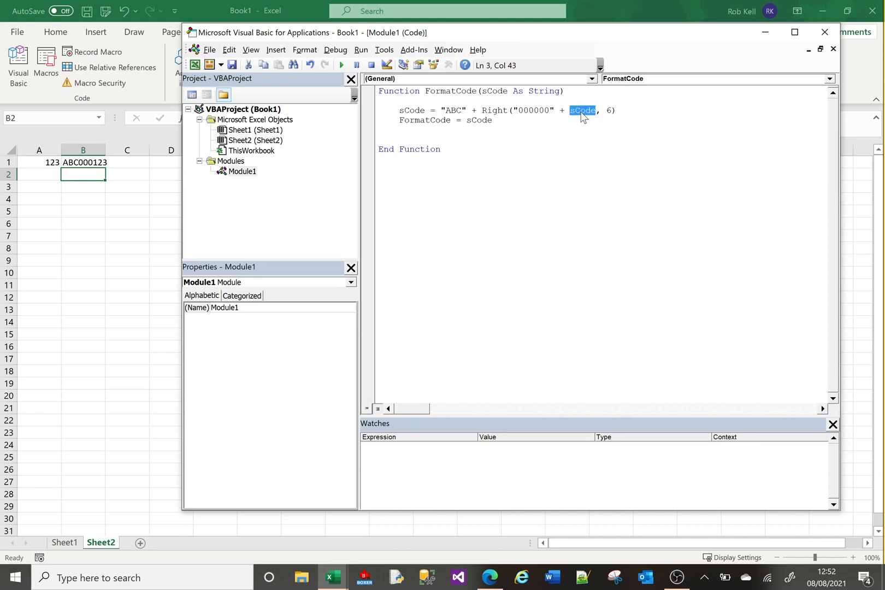
click(611, 113)
Examine the return line FormatCode = sCode, highlighting the function name and the variable assigned to it
double_click(429, 123)
click(451, 133)
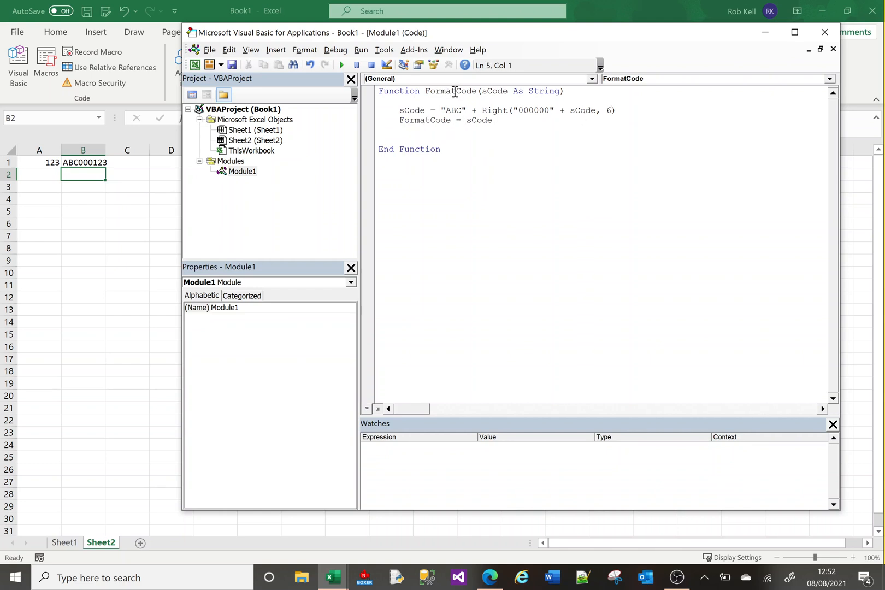
click(414, 123)
double_click(431, 121)
click(472, 122)
double_click(473, 122)
click(474, 131)
Compare the nested CONCAT and RIGHT formula in B2 of Sheet1 with the FormatCode code, moving the code window below the formula
click(115, 212)
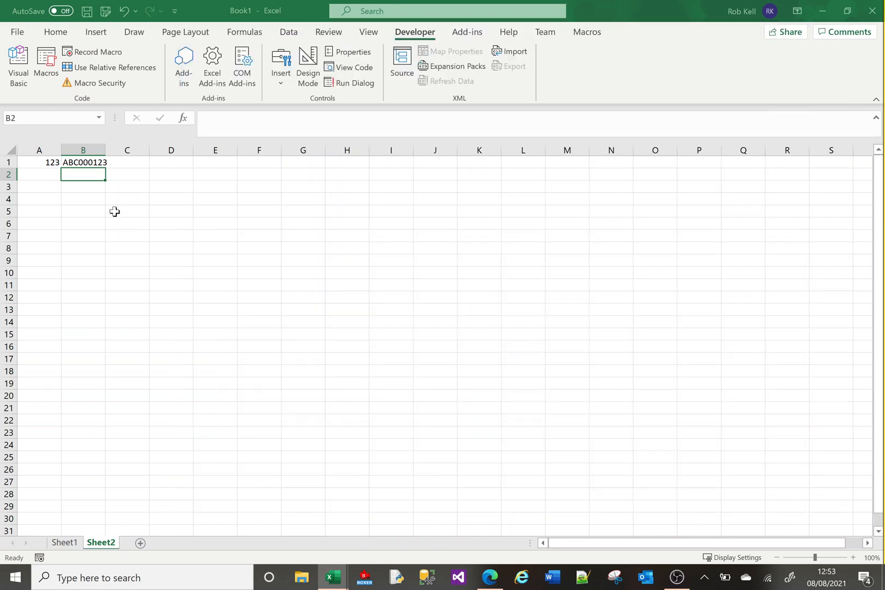
click(70, 544)
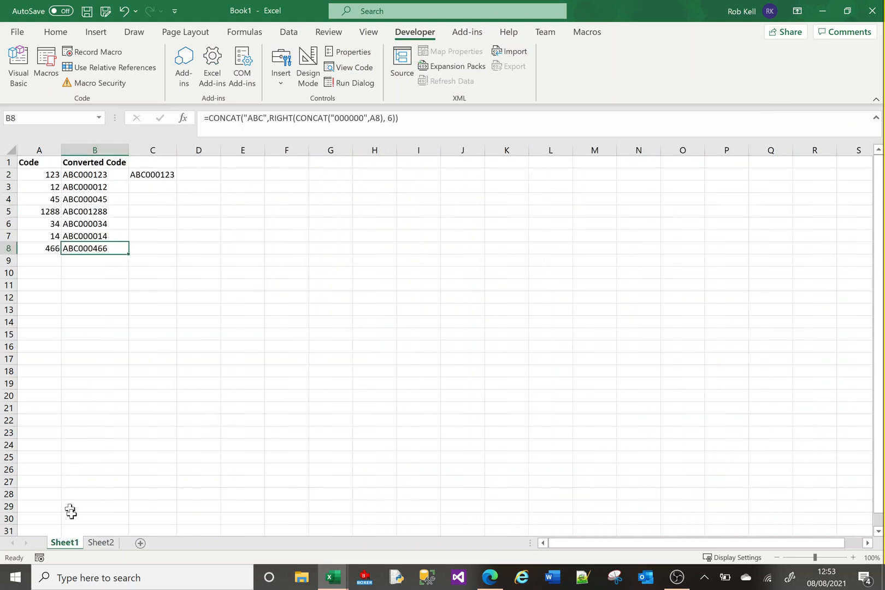
click(82, 175)
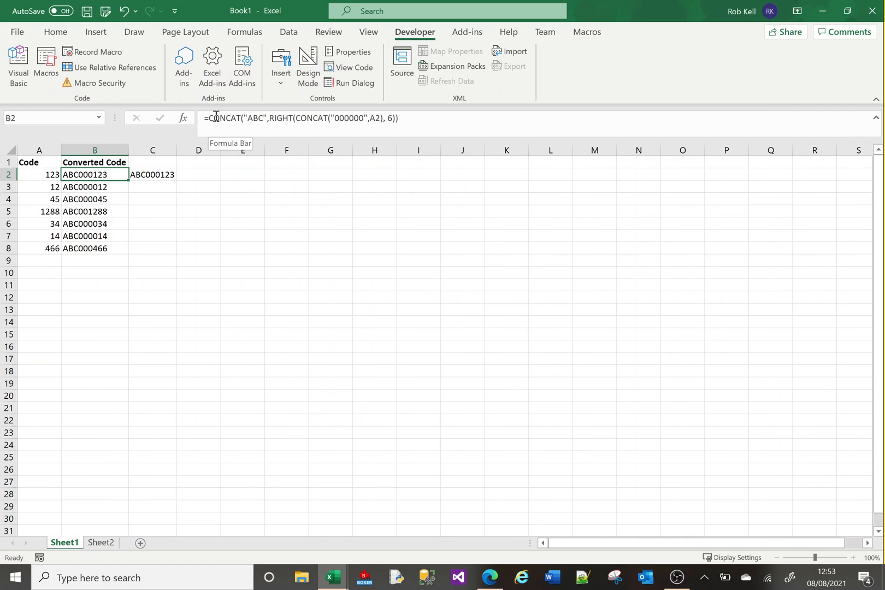
key(alt+Tab)
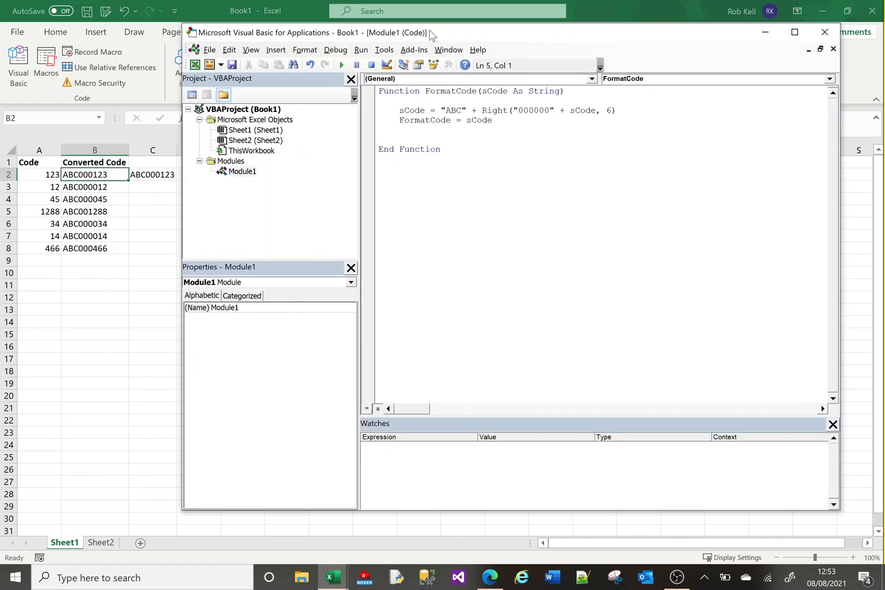
drag(443, 34, 389, 210)
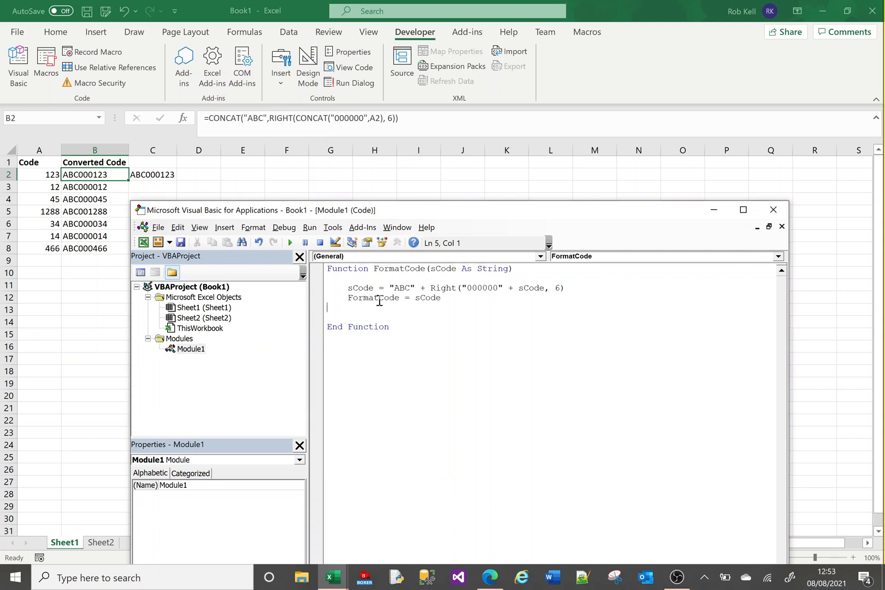
click(199, 175)
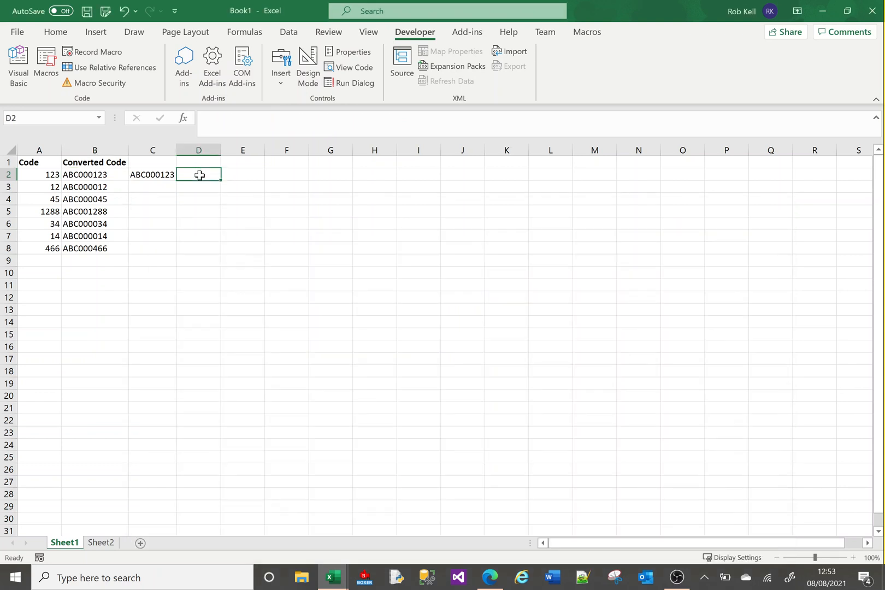
click(166, 182)
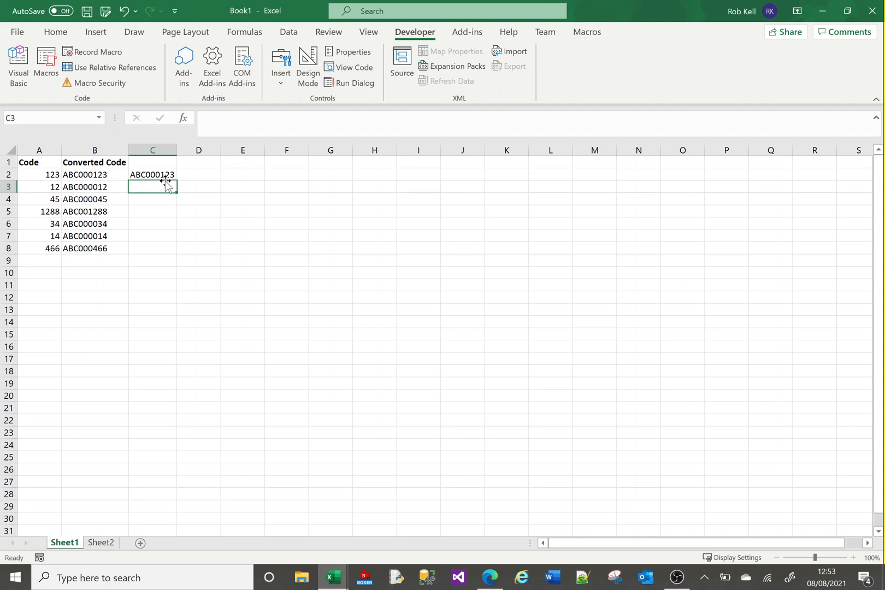
click(185, 190)
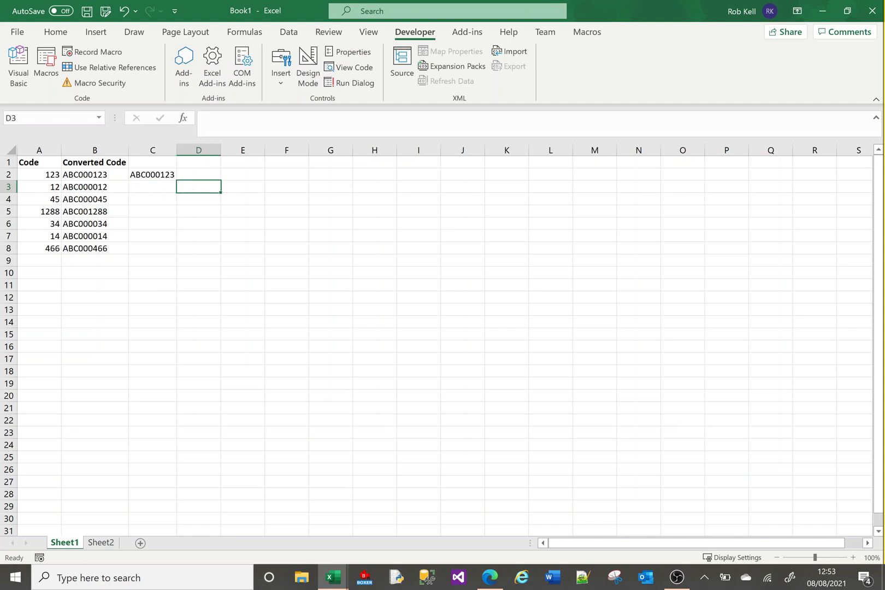